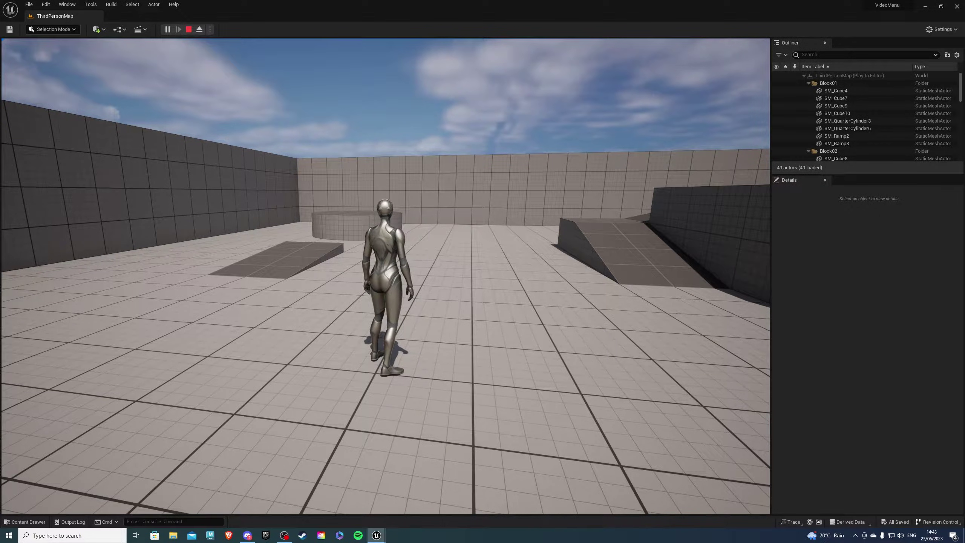
# Bring up the pause menu in the running game and quit to the main menu
pyautogui.press('Escape')
pyautogui.click(352, 364)
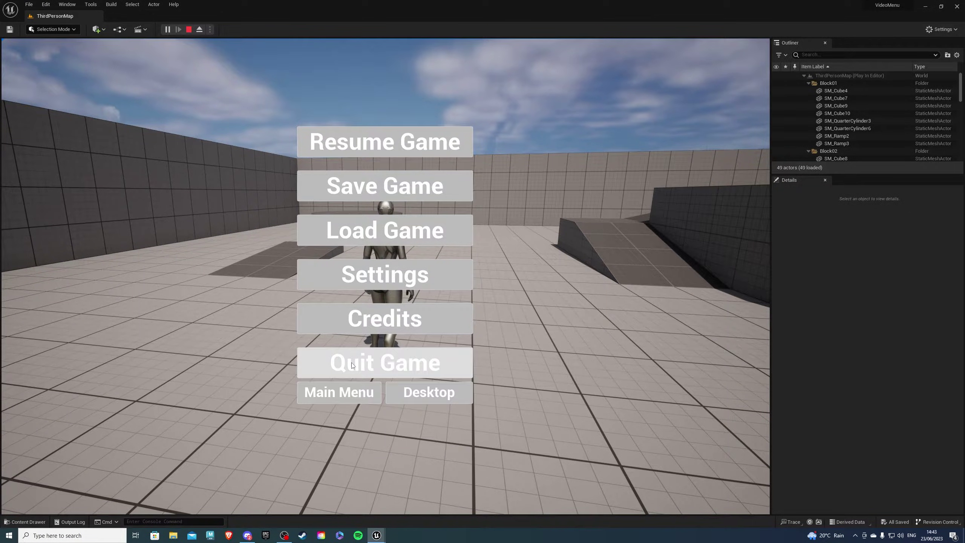
pyautogui.click(339, 393)
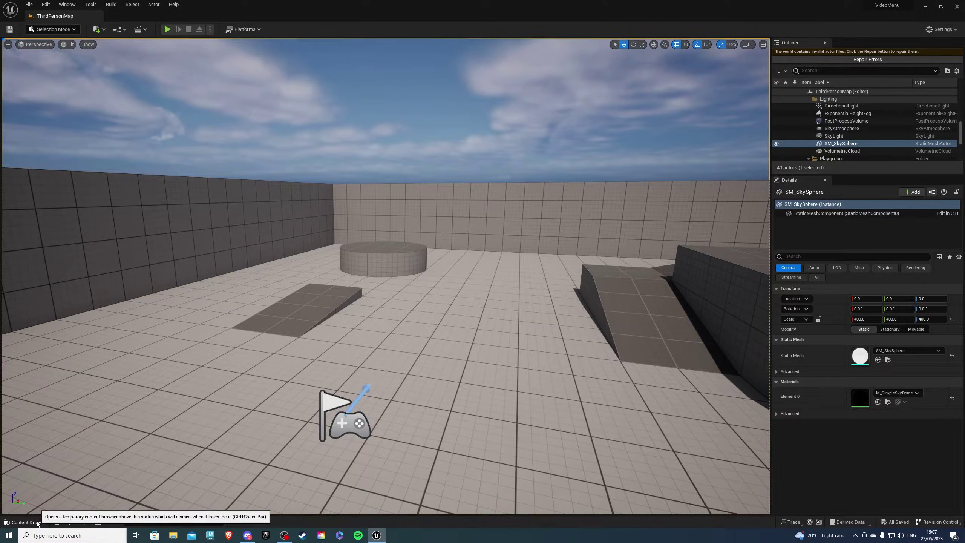
# Create a Media Player with a linked video output MediaTexture in the Content folder and name it MP_Video
pyautogui.click(26, 522)
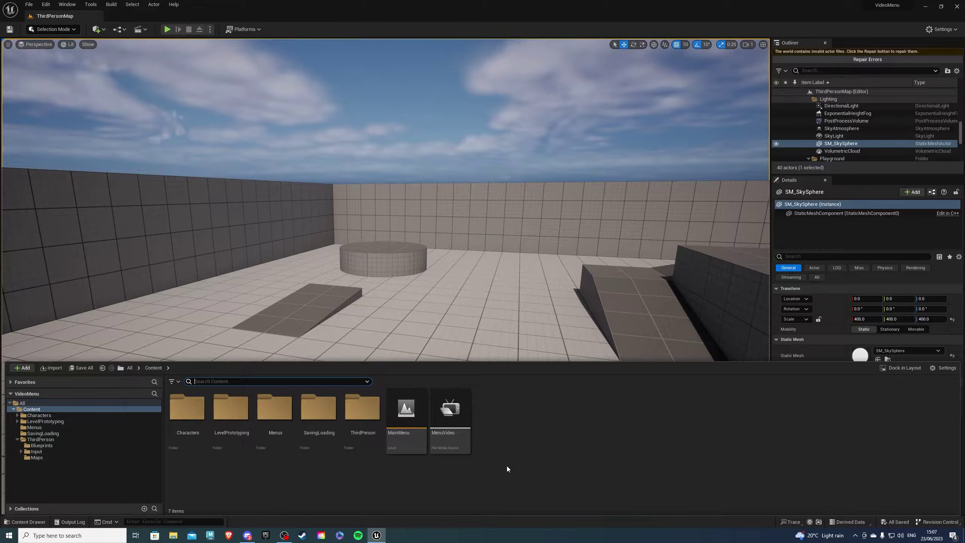
pyautogui.click(449, 414)
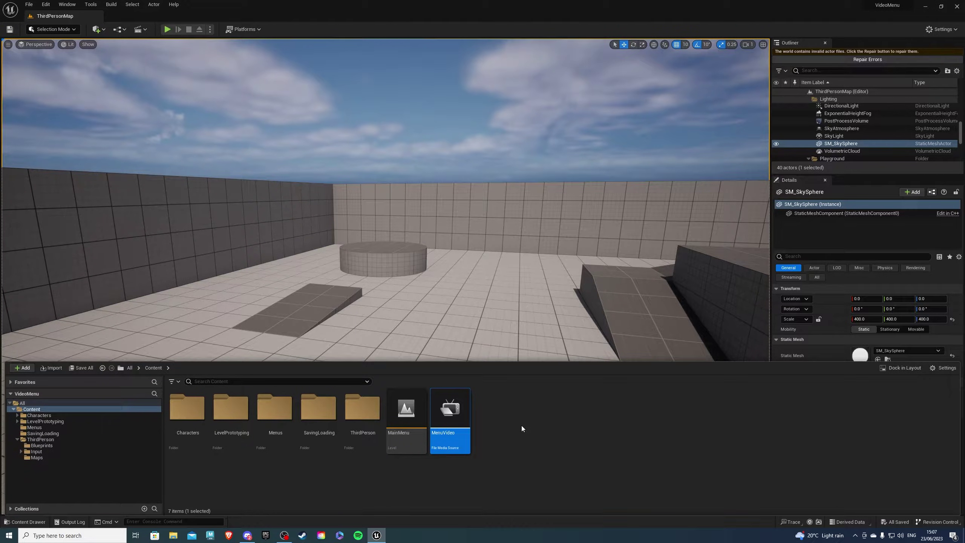
pyautogui.rightClick(517, 428)
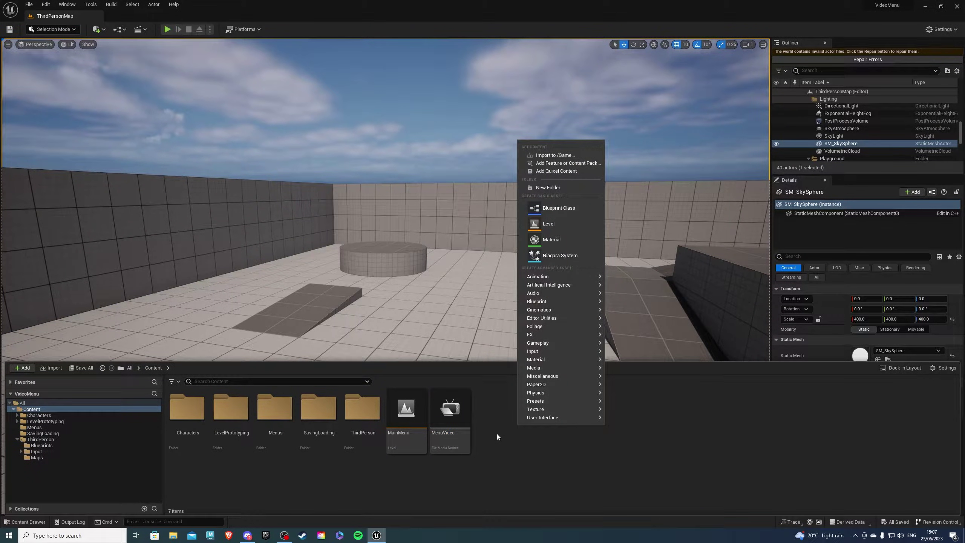
pyautogui.moveTo(535, 368)
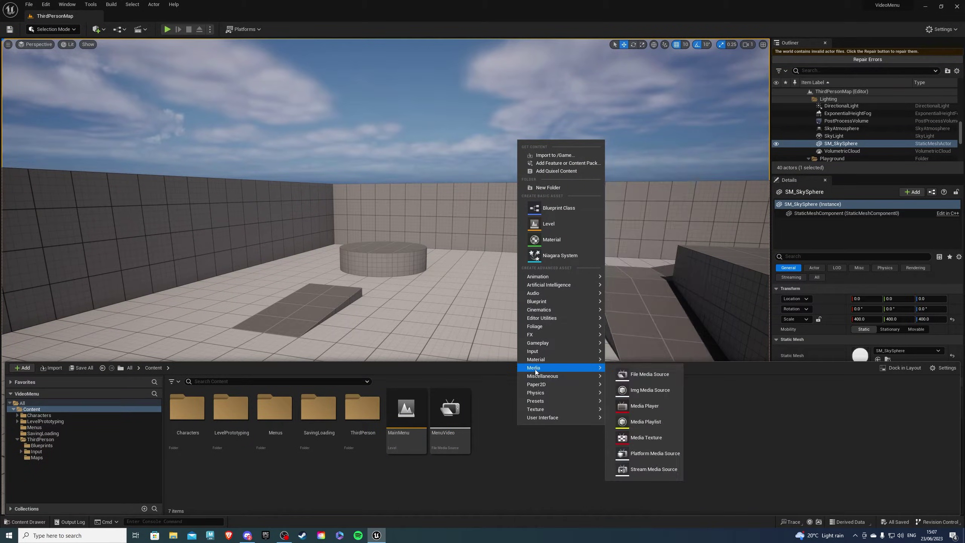
pyautogui.click(636, 408)
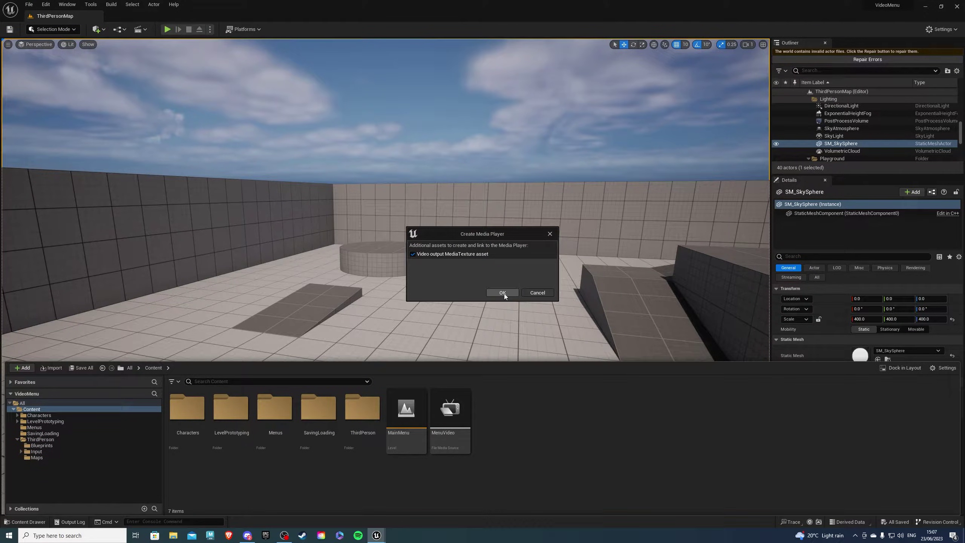
pyautogui.press('Return')
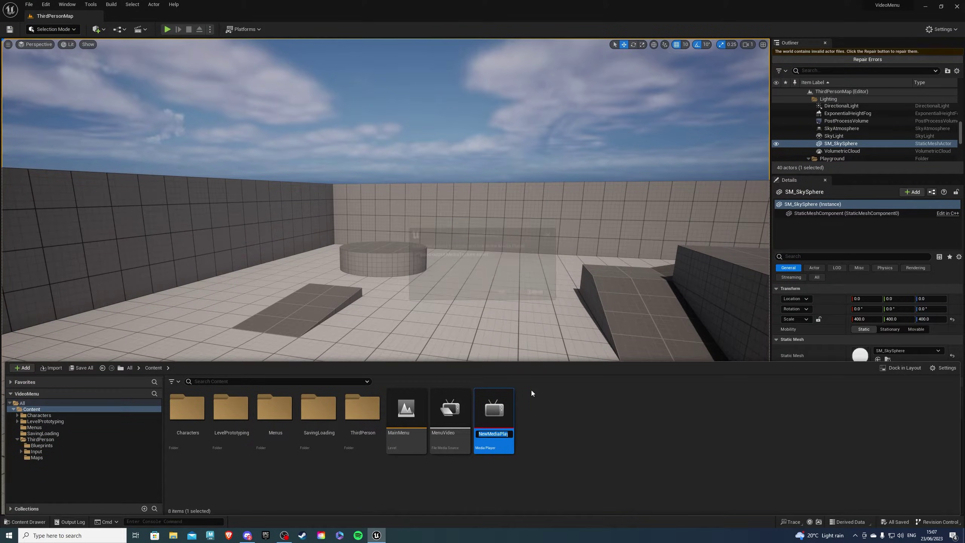
pyautogui.write('MP')
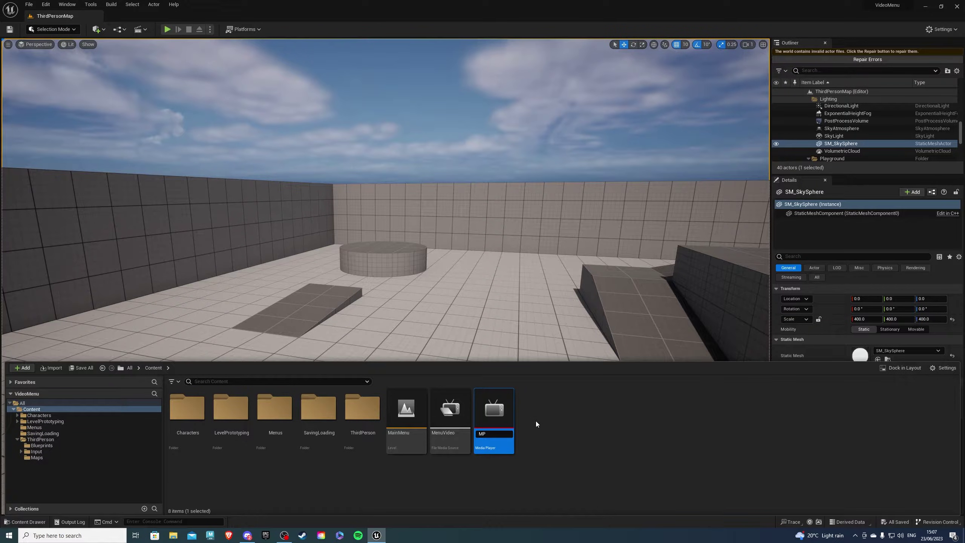
pyautogui.write('_Video')
pyautogui.press('Return')
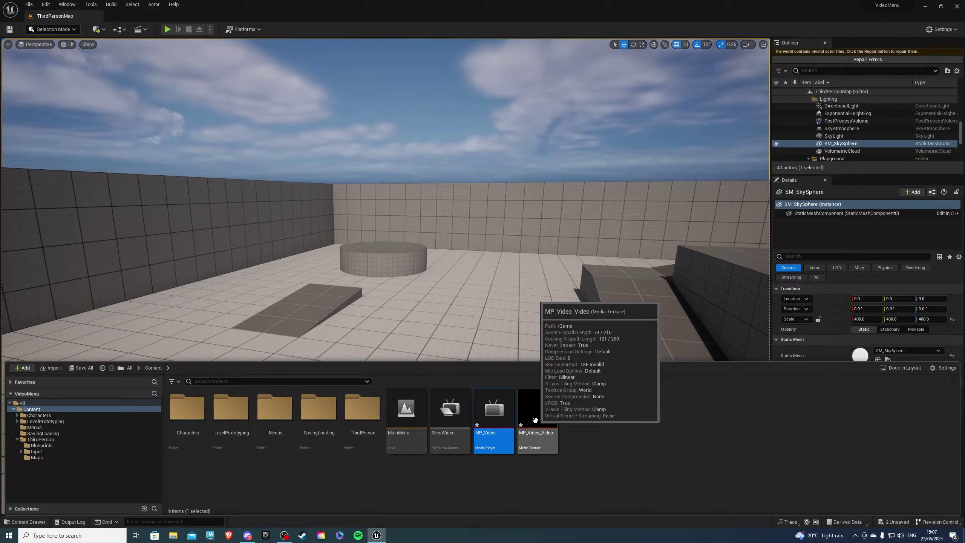
# Open the MP_Video media player, load the MenuVideo source into it, and save the asset
pyautogui.doubleClick(492, 413)
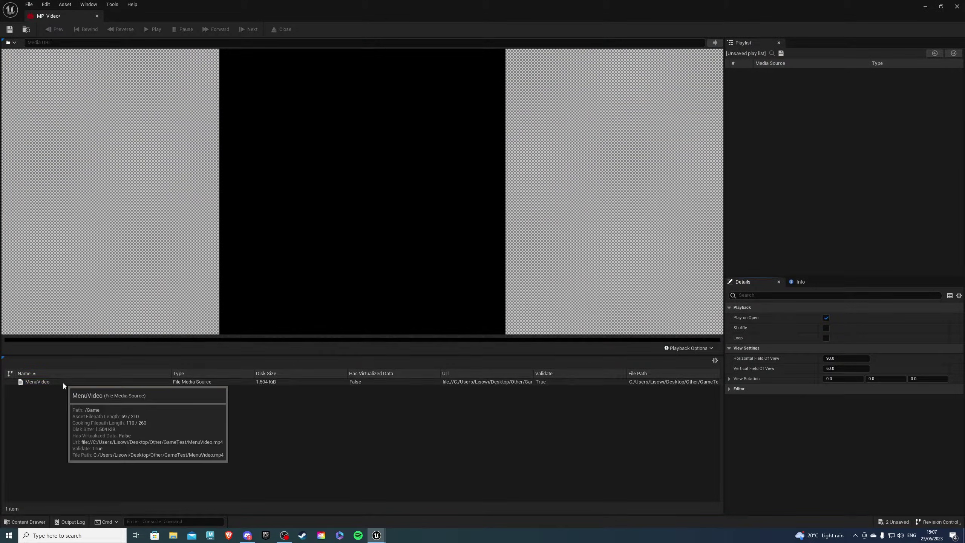
pyautogui.doubleClick(64, 382)
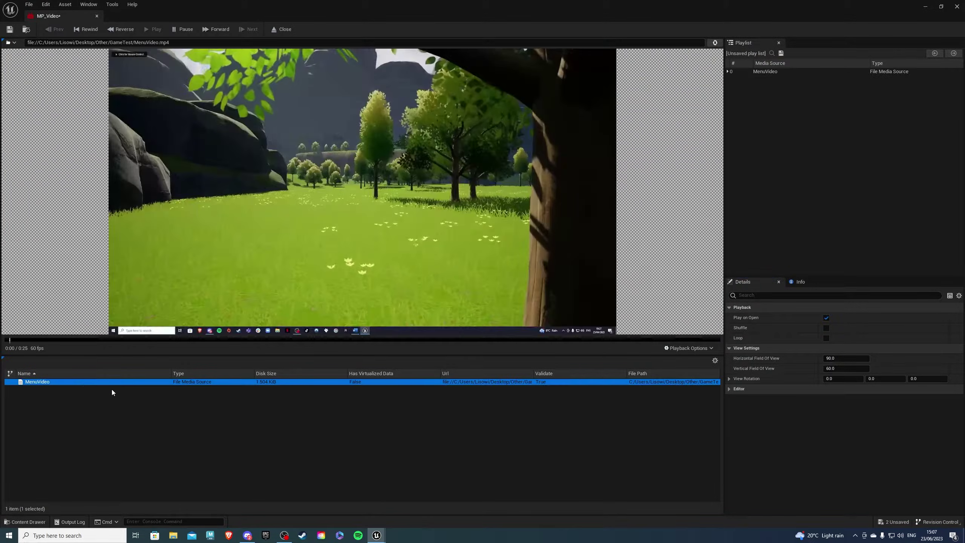
pyautogui.click(10, 29)
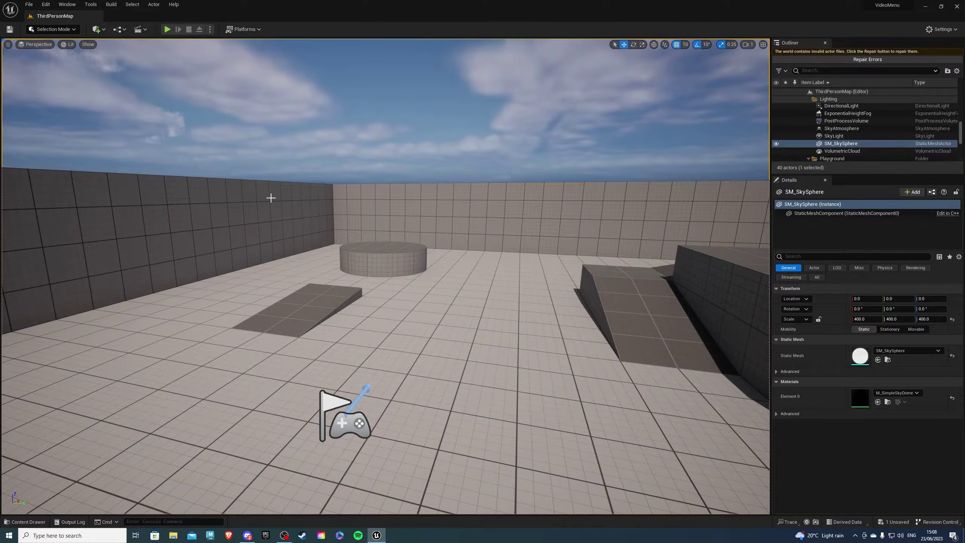
# Create a material from the MP_Video_Video media texture
pyautogui.hotkey('ctrl', 'space')
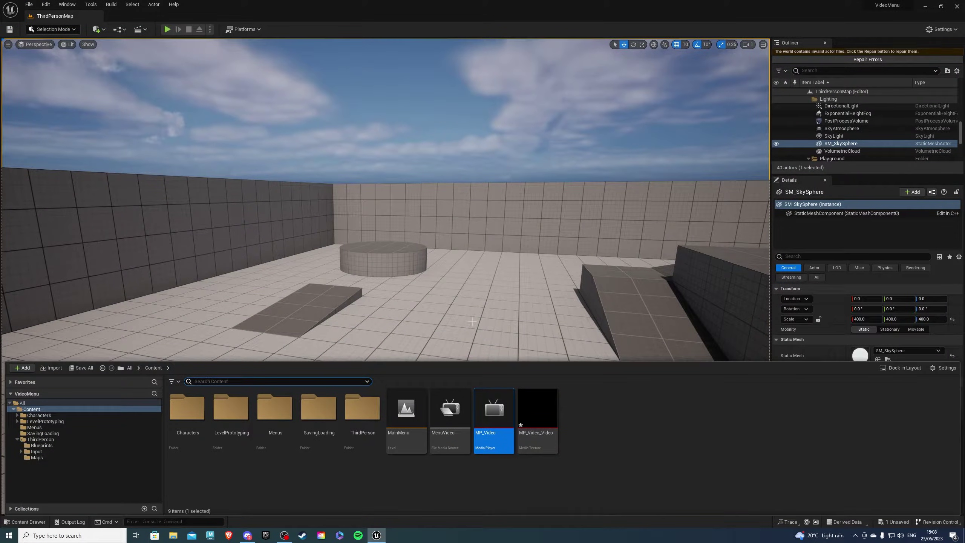
pyautogui.rightClick(543, 409)
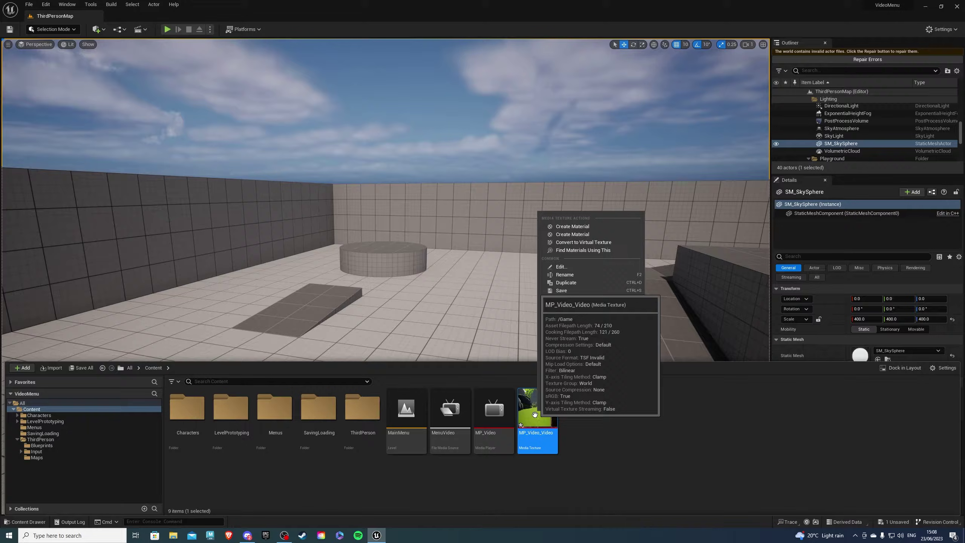
pyautogui.click(571, 234)
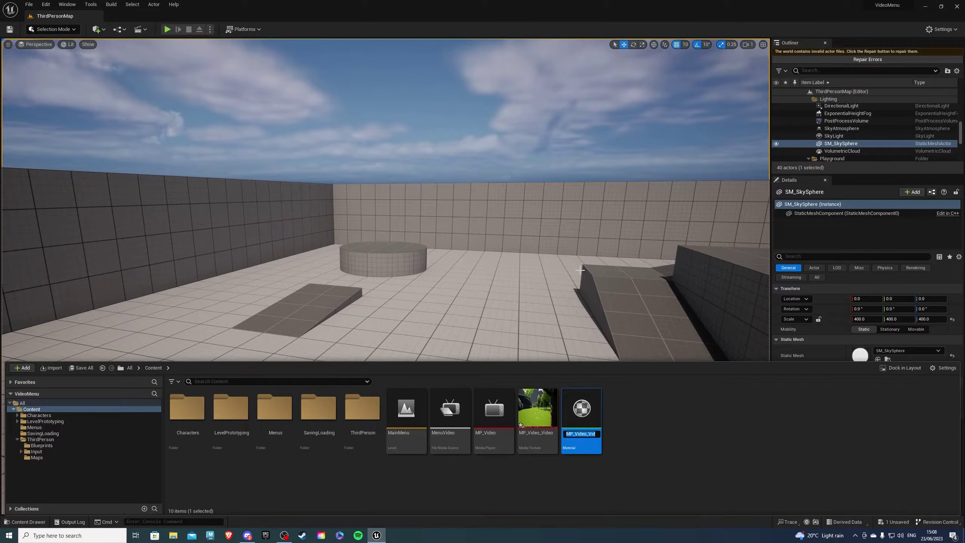
# Open the MP_Video_Video_Mat material, connect the Texture Sample's RGB output to Emissive Color as well, and apply the change
pyautogui.doubleClick(588, 416)
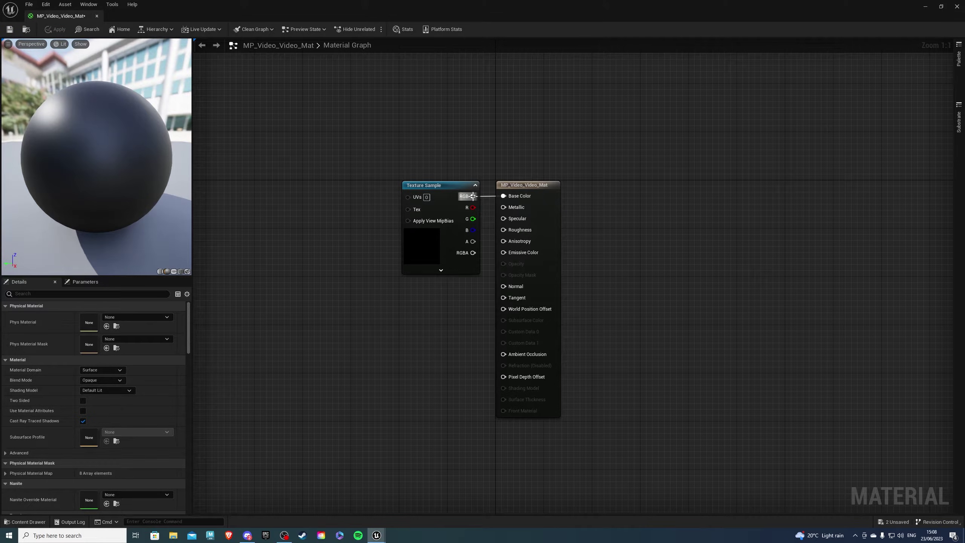
pyautogui.moveTo(474, 196); pyautogui.dragTo(503, 197)
pyautogui.moveTo(473, 196); pyautogui.dragTo(505, 256)
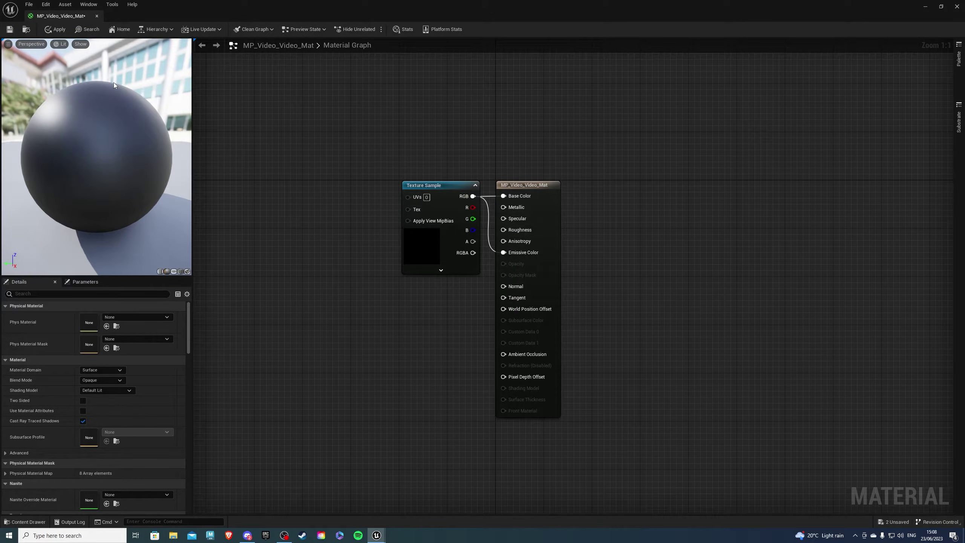
pyautogui.click(53, 30)
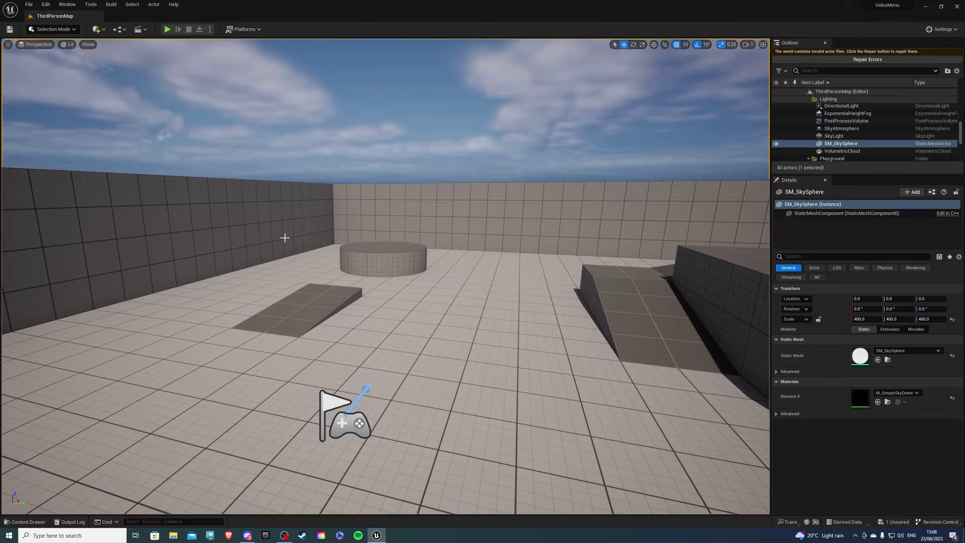
# Open the WB_MainMenu widget from the Menus folder and delete its background image
pyautogui.click(23, 523)
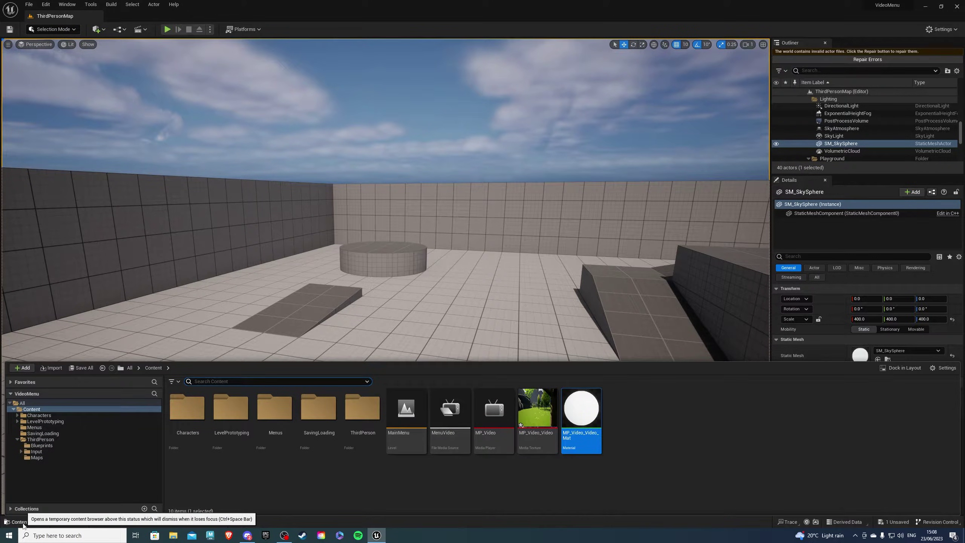
pyautogui.doubleClick(276, 425)
pyautogui.doubleClick(402, 409)
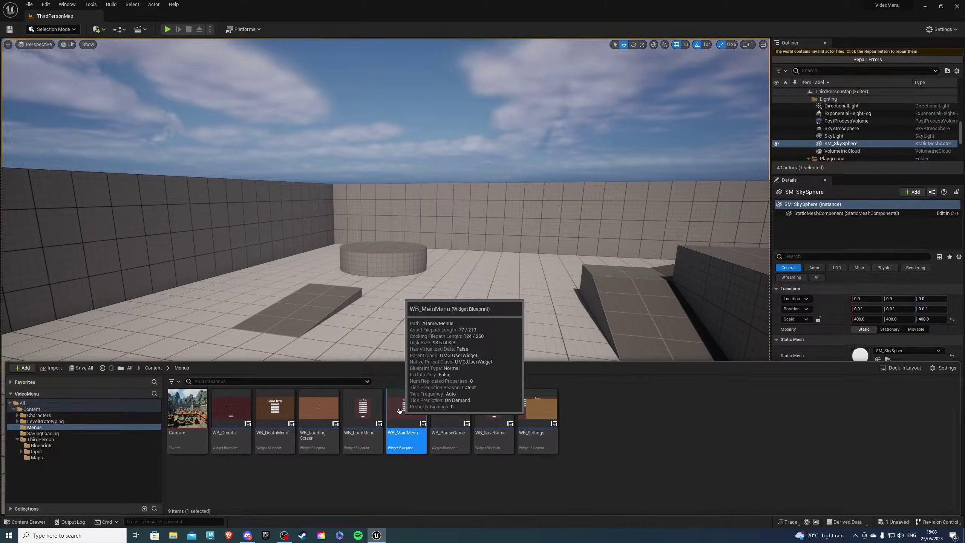
pyautogui.moveTo(275, 139); pyautogui.dragTo(299, 141, button='right')
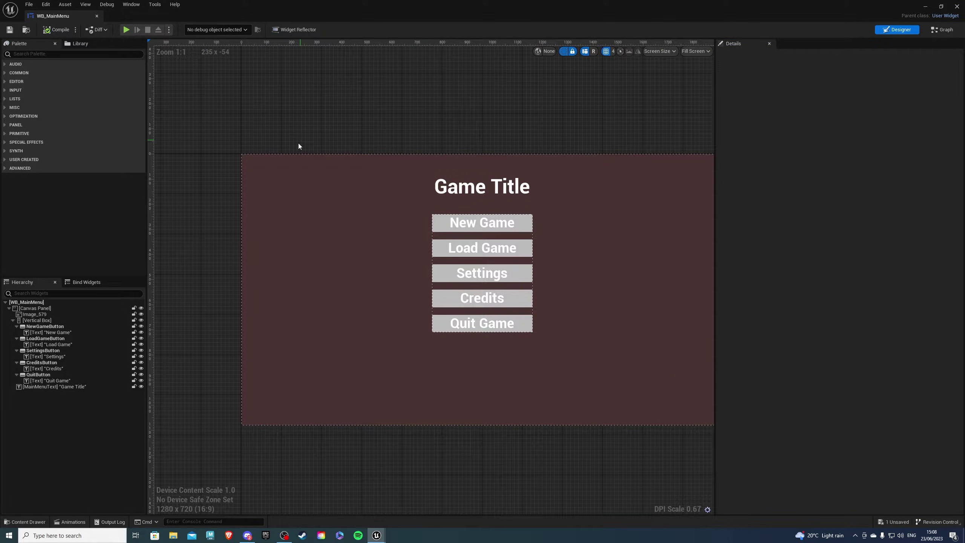
pyautogui.click(40, 314)
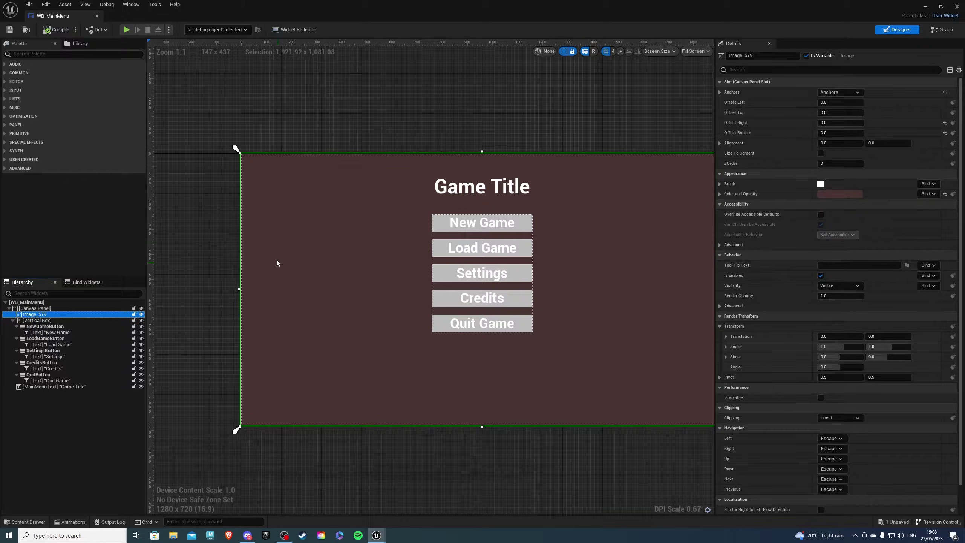
pyautogui.press('Delete')
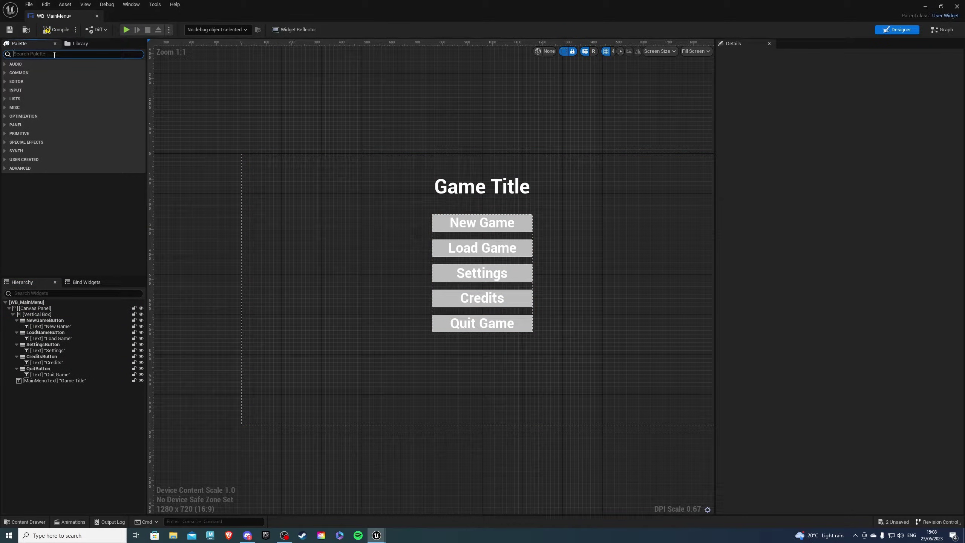
# Add an Image to the Canvas Panel above the Vertical Box and anchor it to stretch across the whole canvas
pyautogui.moveTo(34, 75); pyautogui.dragTo(91, 162)
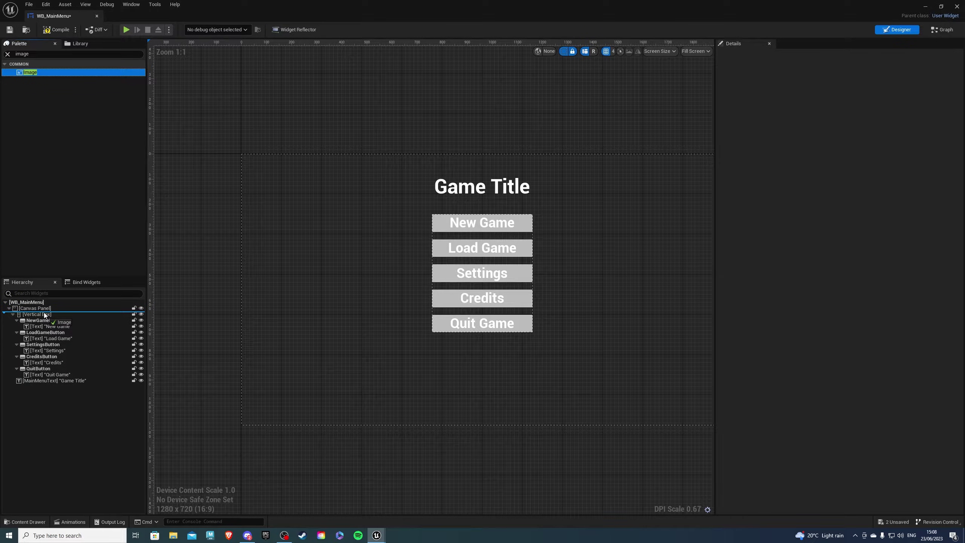
pyautogui.moveTo(44, 313); pyautogui.dragTo(44, 313)
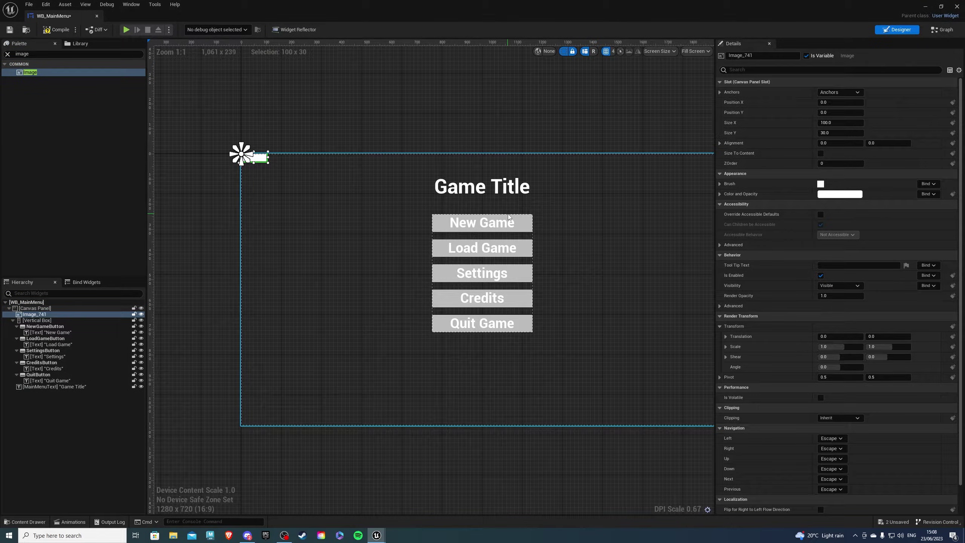
pyautogui.click(845, 92)
pyautogui.click(907, 186)
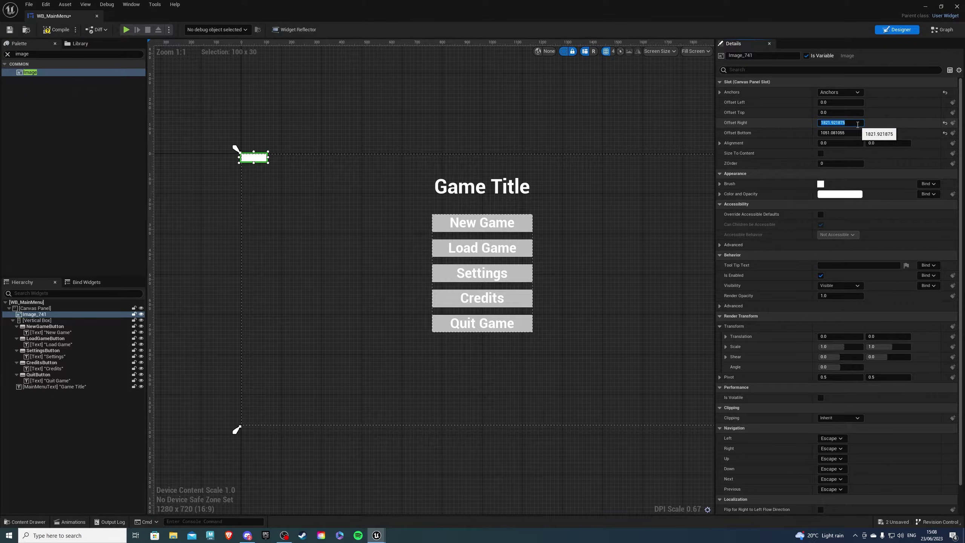
# Set the new image's right and bottom offsets to 0
pyautogui.write('0')
pyautogui.press('Return')
pyautogui.click(852, 132)
pyautogui.write('0')
pyautogui.press('Return')
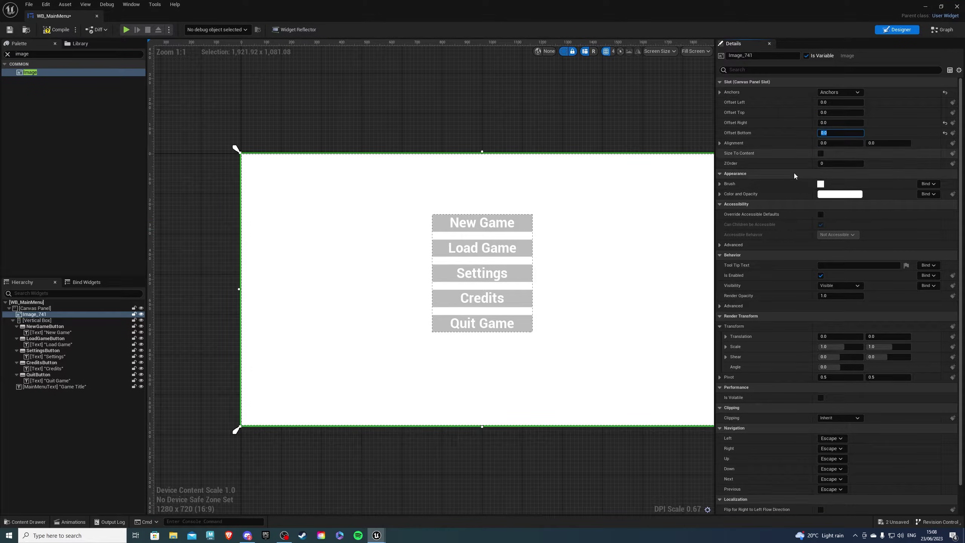
# Assign MP_Video_Video_Mat as the image's brush and change that material's domain to User Interface
pyautogui.moveTo(581, 224); pyautogui.dragTo(572, 214, button='right')
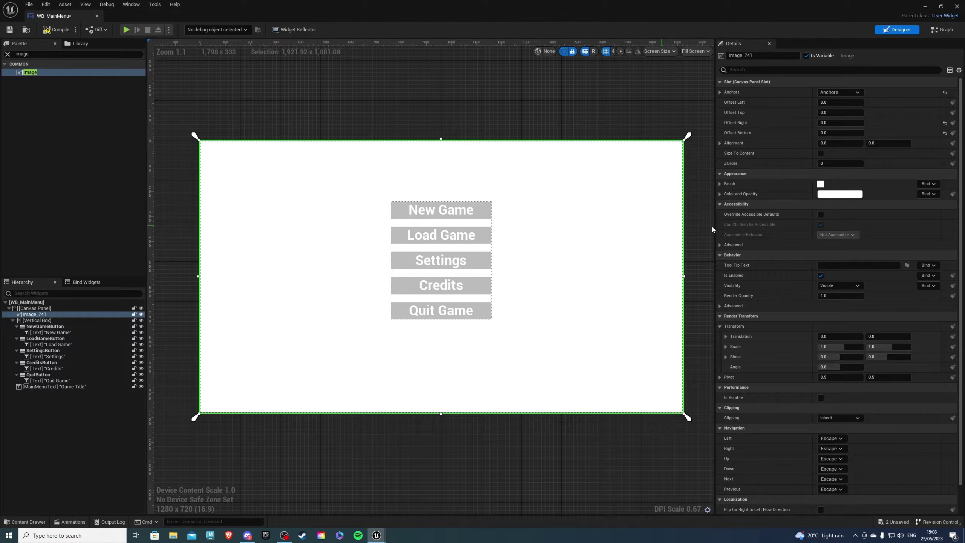
pyautogui.click(719, 185)
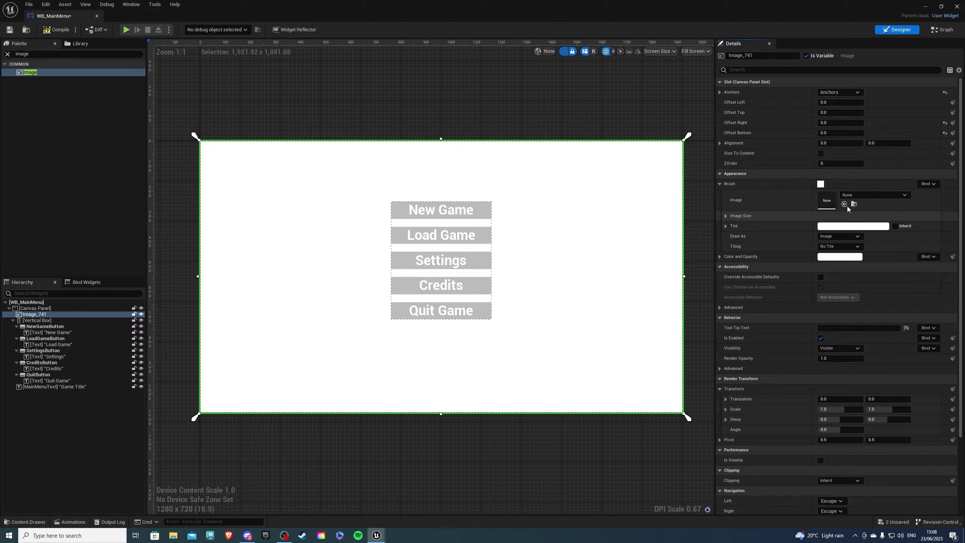
pyautogui.click(859, 196)
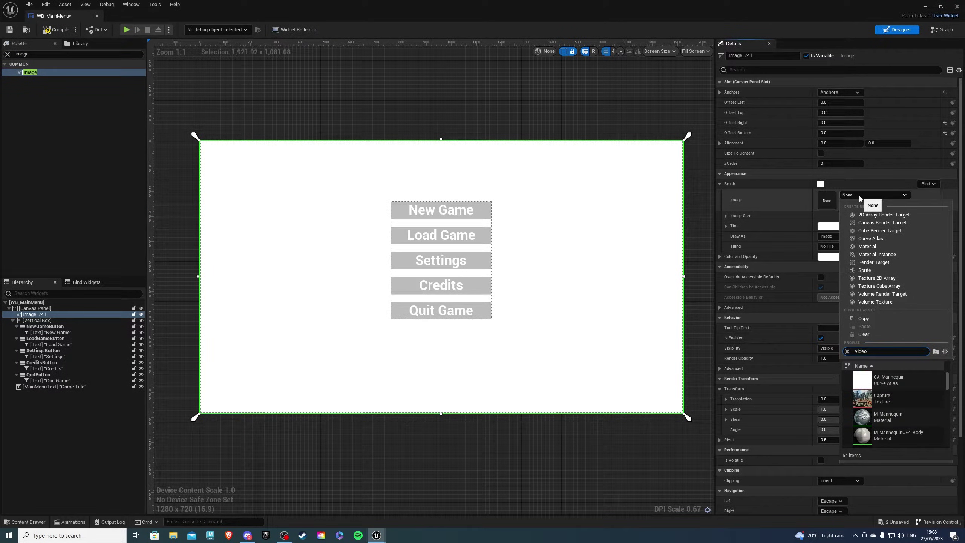
pyautogui.click(864, 380)
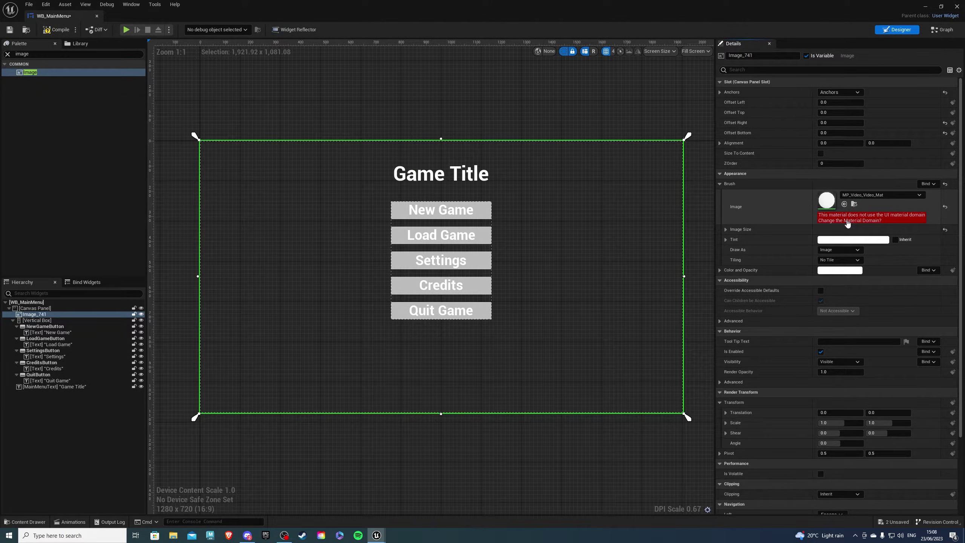
pyautogui.click(848, 224)
# Enlarge the image past the canvas edges on all sides to about 2113 x 1286 and compile the widget
pyautogui.scroll(-3, 347, 305)
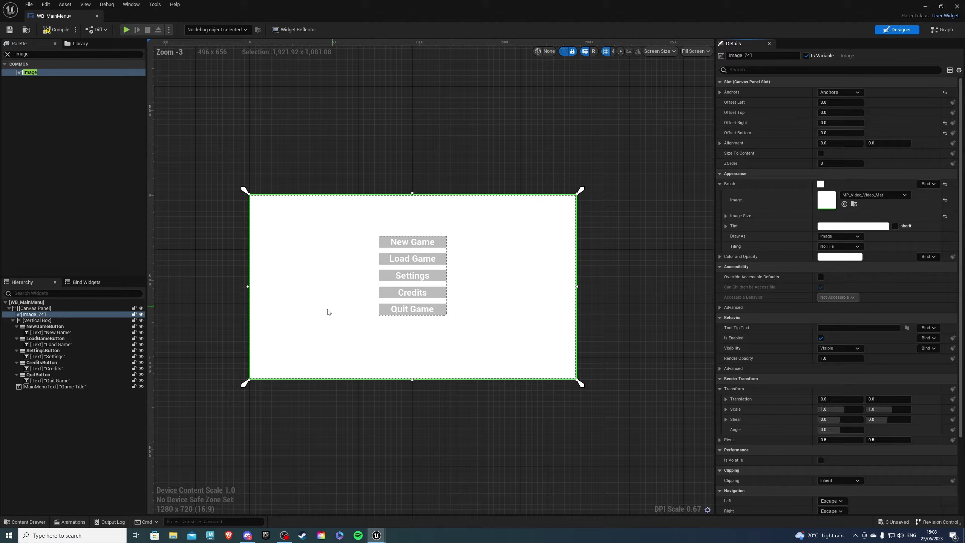
pyautogui.moveTo(328, 307); pyautogui.dragTo(310, 327)
pyautogui.moveTo(561, 213); pyautogui.dragTo(592, 179)
pyautogui.moveTo(543, 287); pyautogui.dragTo(543, 282)
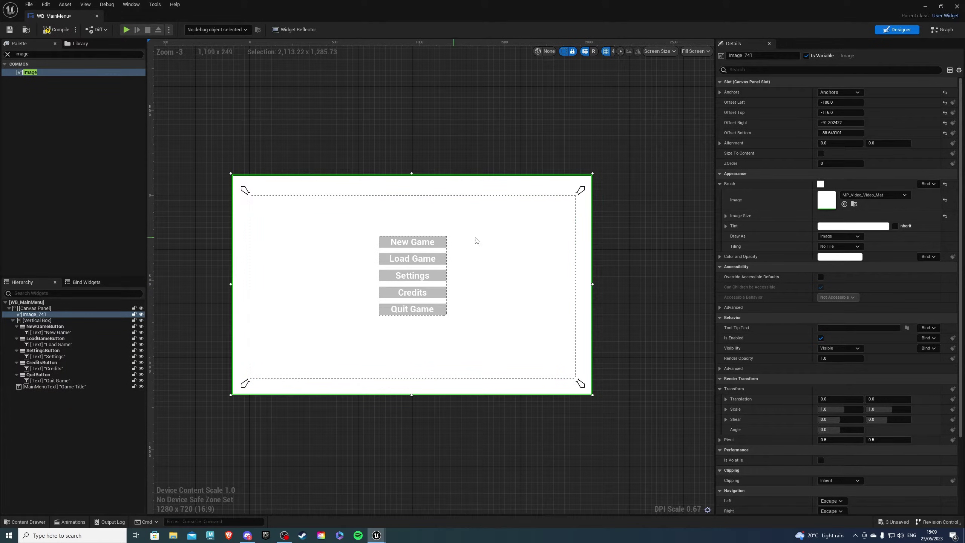
pyautogui.click(46, 30)
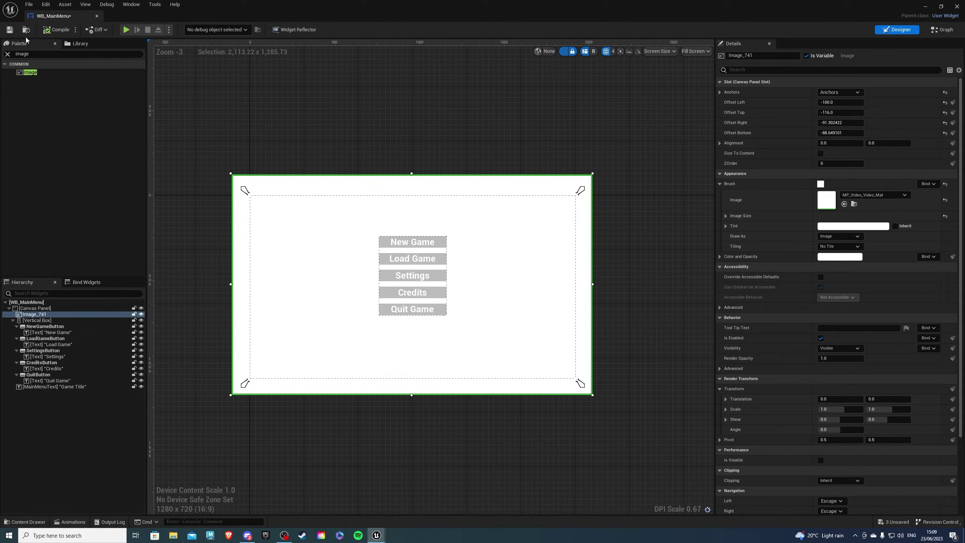
# Save and close the main menu widget, and open the MainMenu level from the Content folder, saving the selected modified assets
pyautogui.click(10, 29)
pyautogui.click(97, 16)
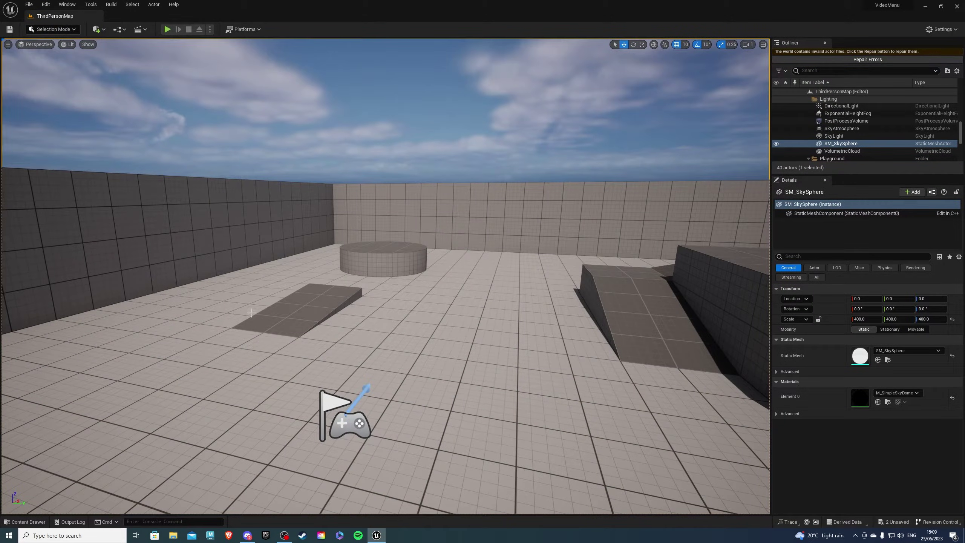
pyautogui.click(25, 522)
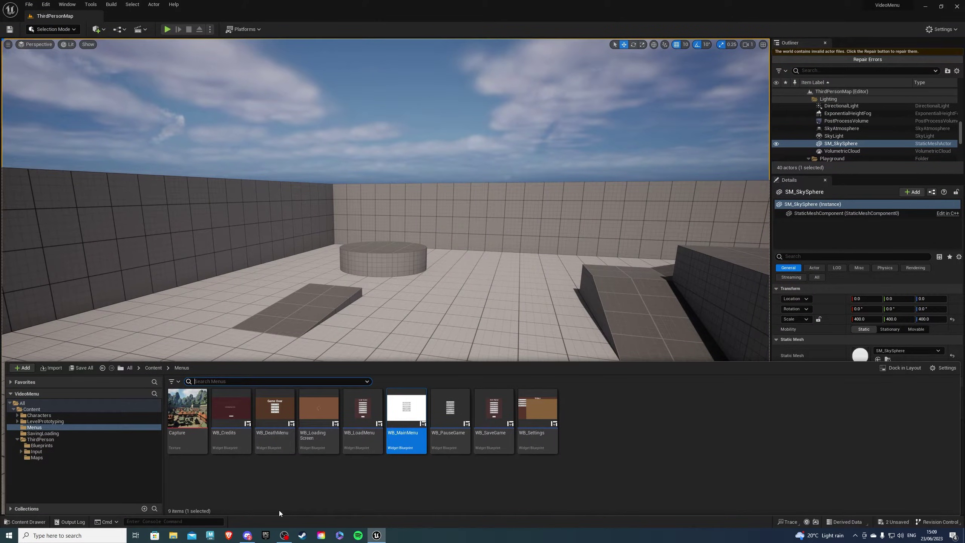
pyautogui.click(152, 368)
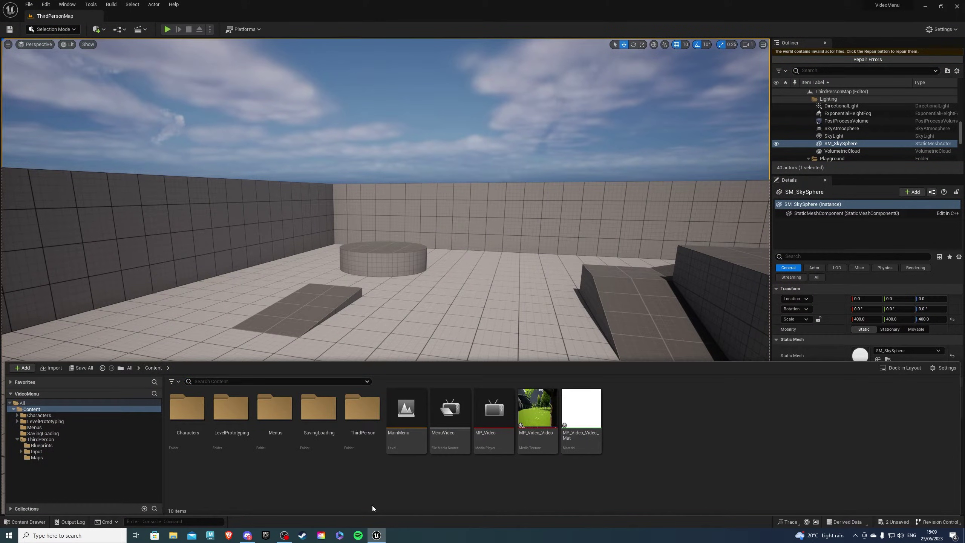
pyautogui.doubleClick(401, 410)
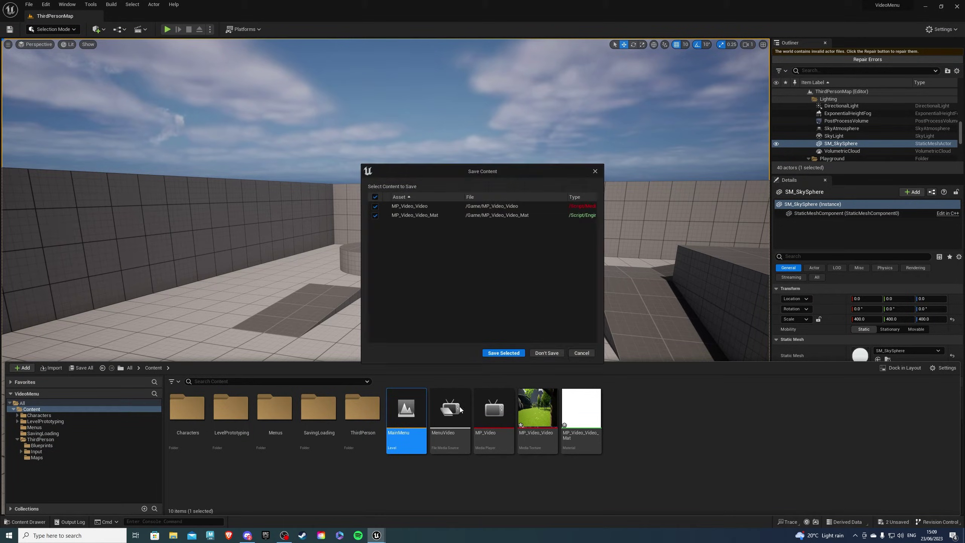
pyautogui.click(501, 350)
# Open the level blueprint and add a variable named Video with the type Media Player object reference
pyautogui.click(124, 30)
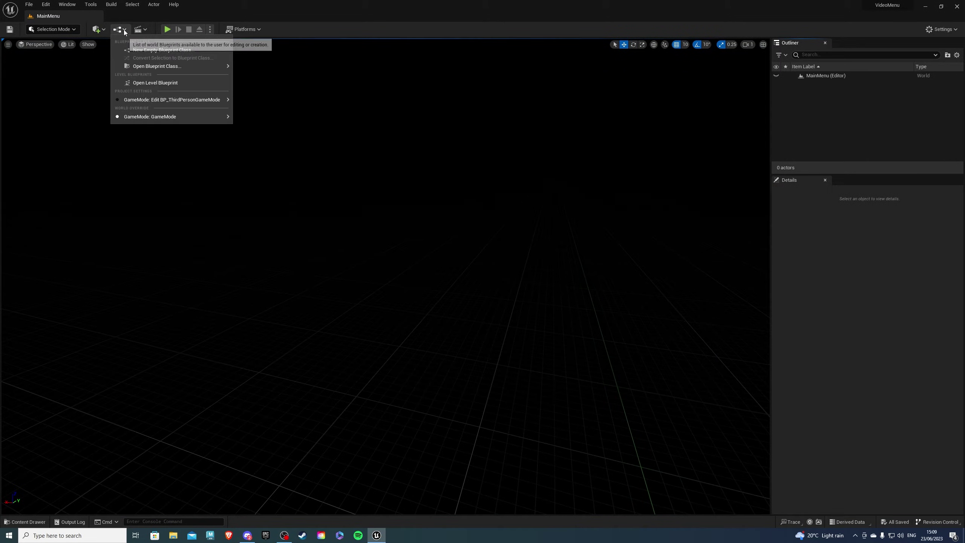
pyautogui.click(147, 83)
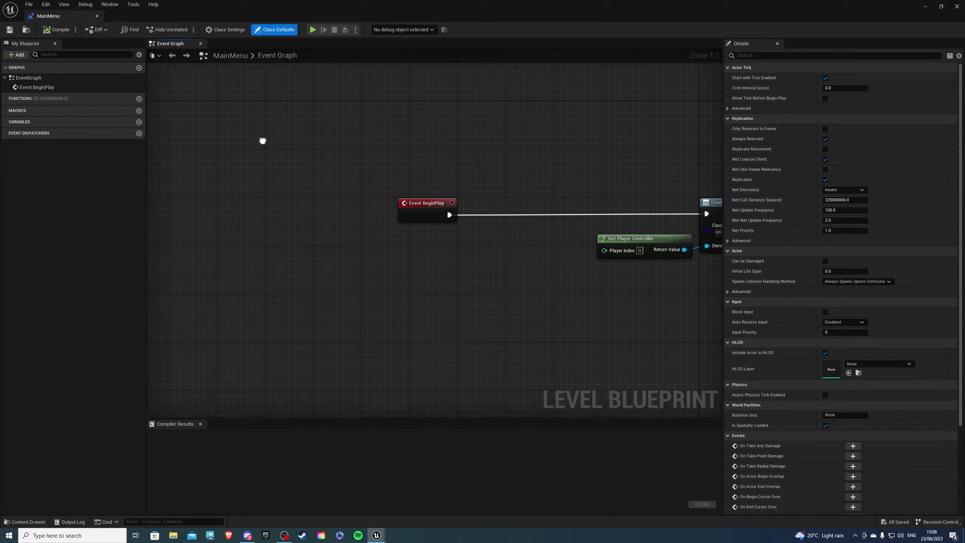
pyautogui.click(139, 123)
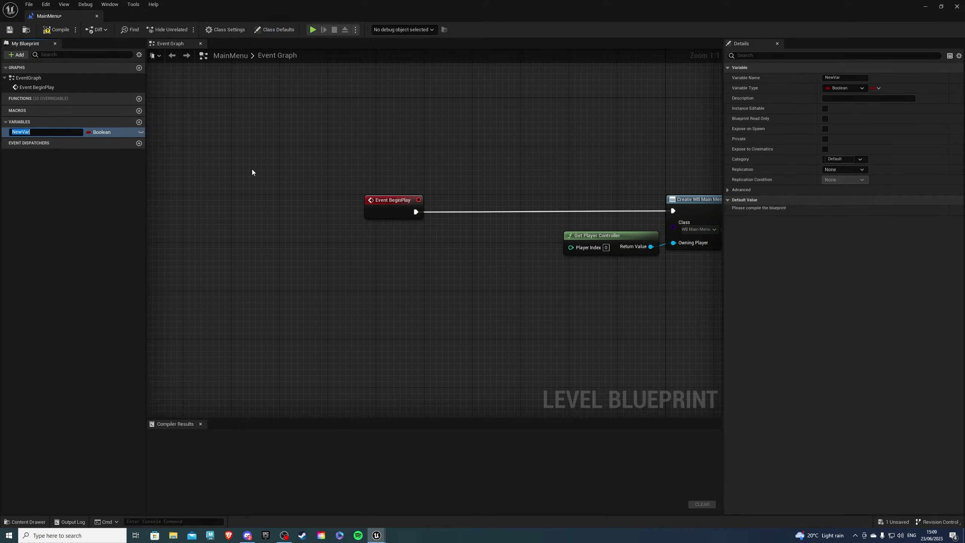
pyautogui.write('Video')
pyautogui.press('Return')
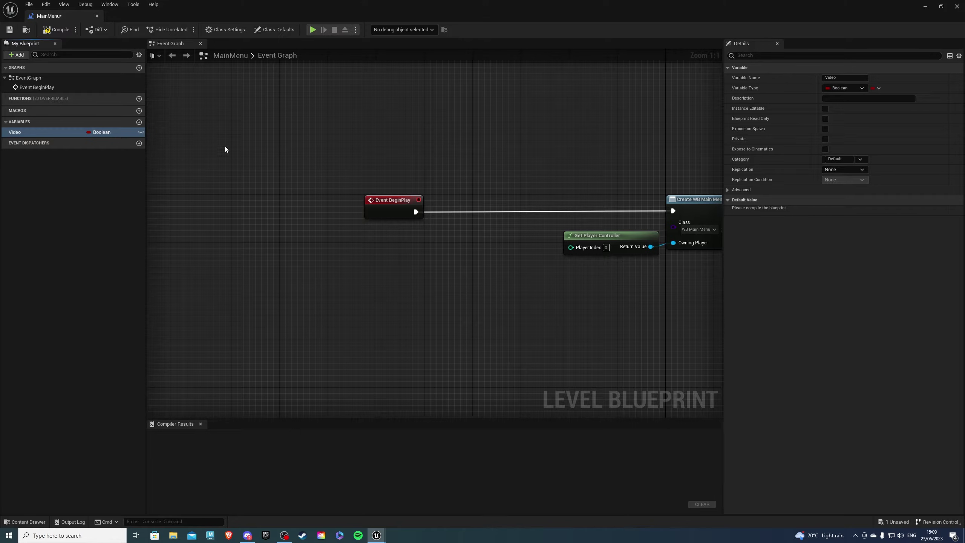
pyautogui.click(107, 133)
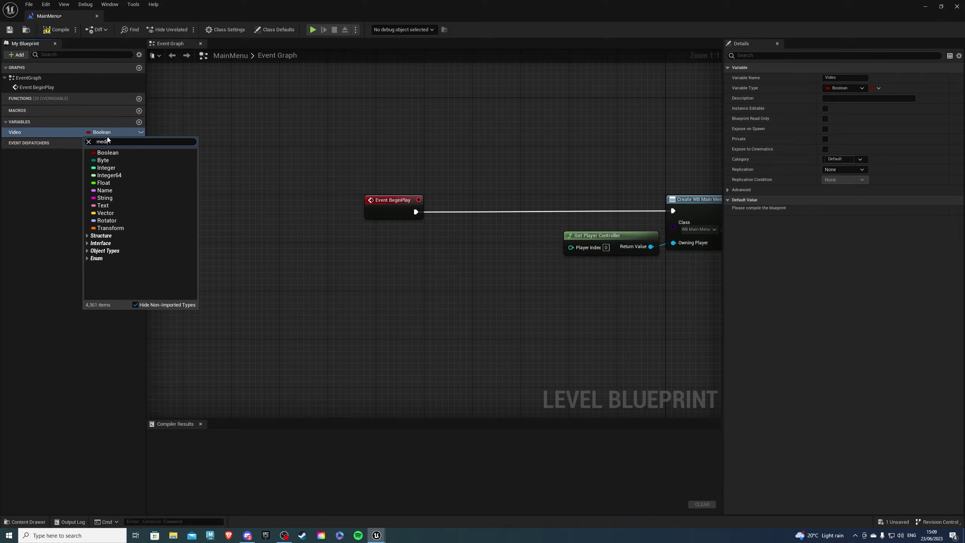
pyautogui.write('mediaplayer')
pyautogui.moveTo(152, 183)
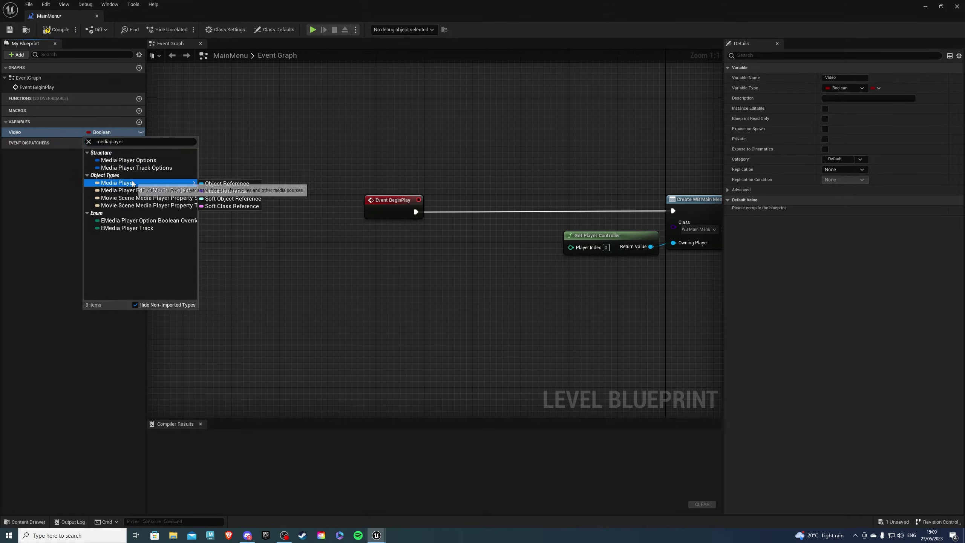
pyautogui.click(218, 184)
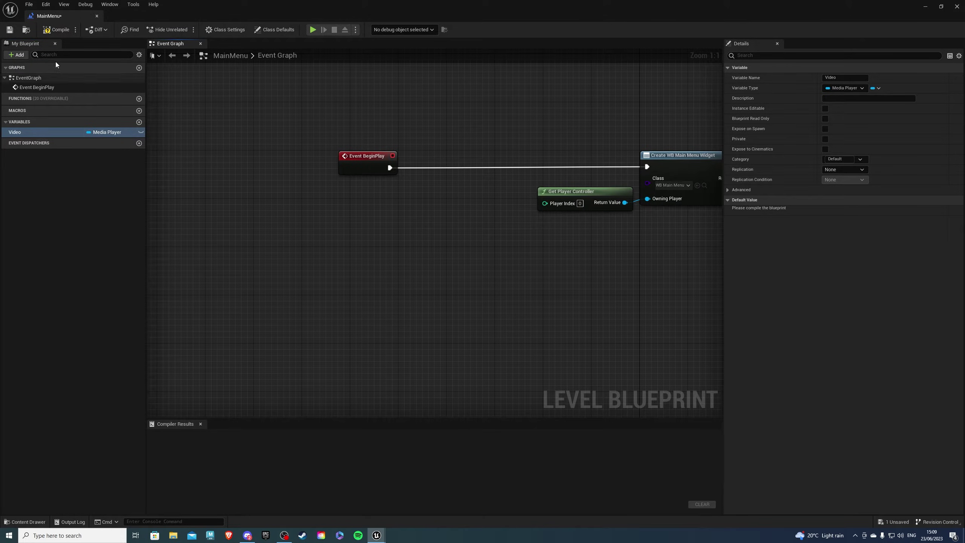
# Compile the level blueprint and set the Video variable's default value to MP_Video
pyautogui.click(50, 33)
pyautogui.click(861, 212)
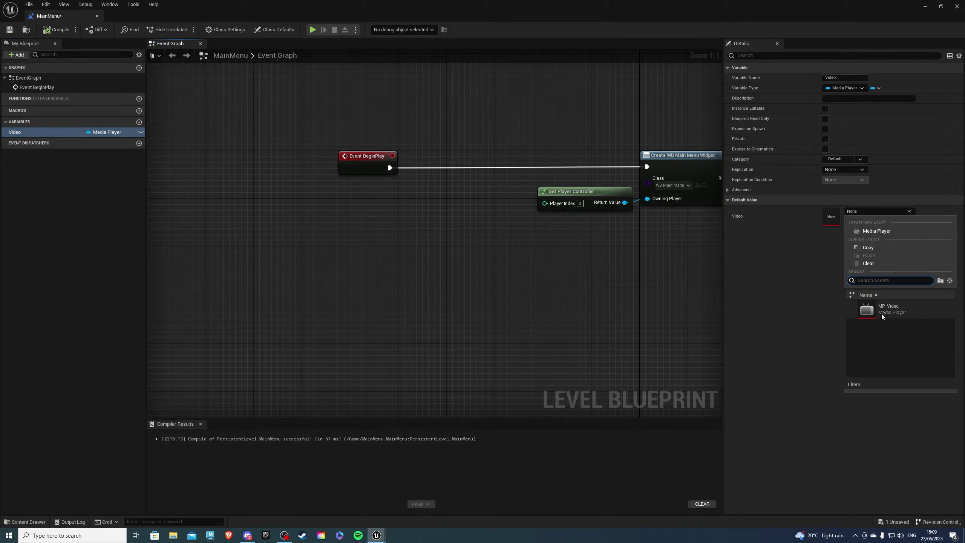
pyautogui.click(870, 312)
# Place a Get node for Video in the event graph and attach an Open Source node with MenuVideo as its media source
pyautogui.moveTo(17, 134); pyautogui.dragTo(342, 246)
pyautogui.click(279, 262)
pyautogui.write('open sou')
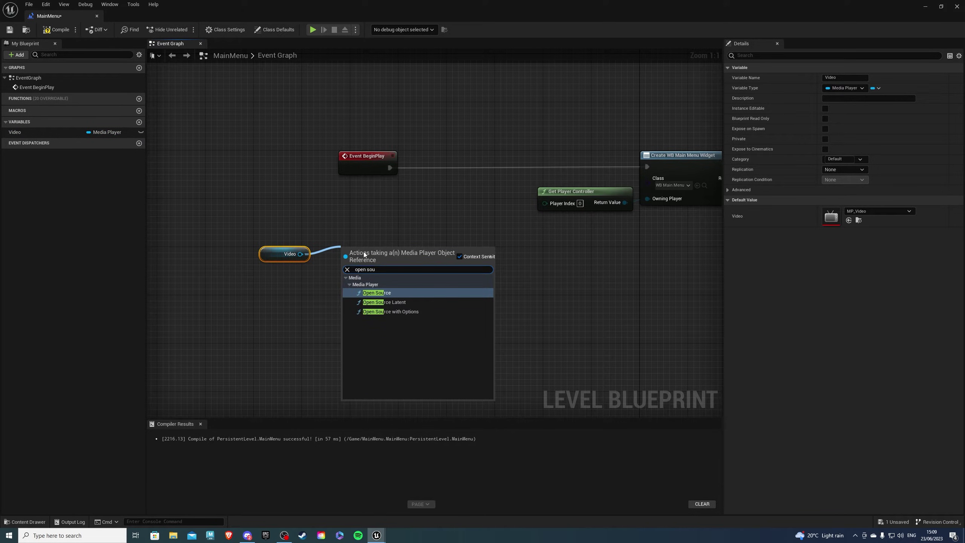
pyautogui.click(389, 292)
pyautogui.click(361, 275)
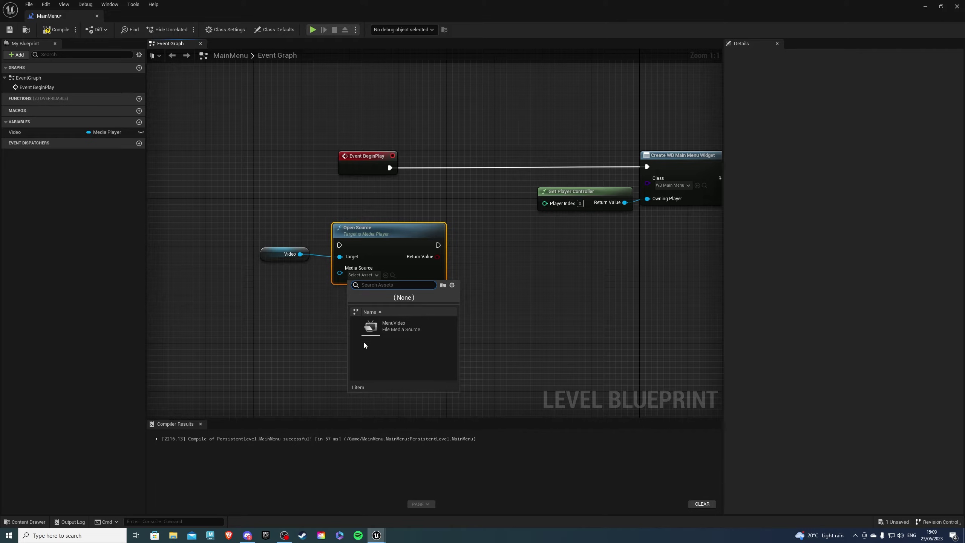
pyautogui.click(372, 327)
# Add a media player Set Looping node after Open Source and connect Open Source's Return Value to its Looping input
pyautogui.moveTo(424, 315); pyautogui.dragTo(378, 326, button='right')
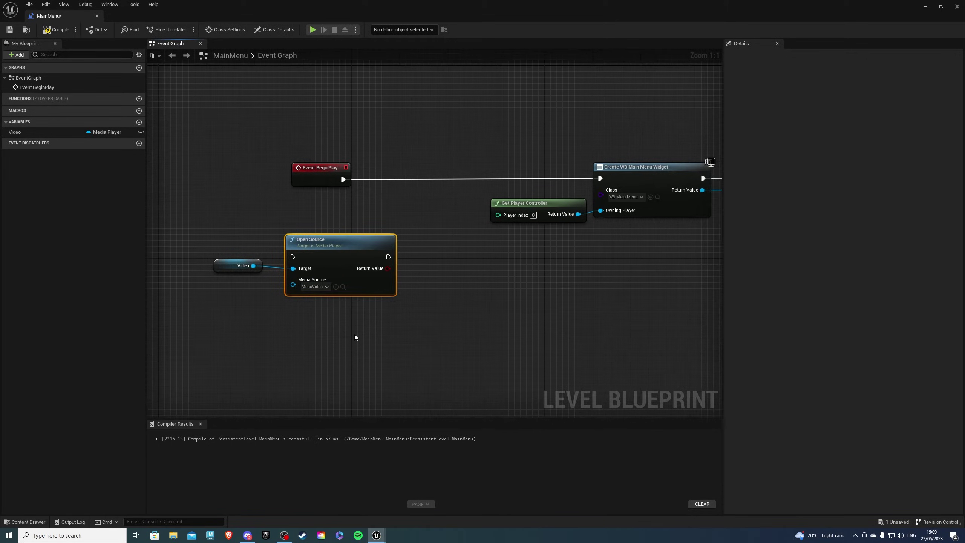
pyautogui.moveTo(388, 257); pyautogui.dragTo(431, 261)
pyautogui.write('set loo')
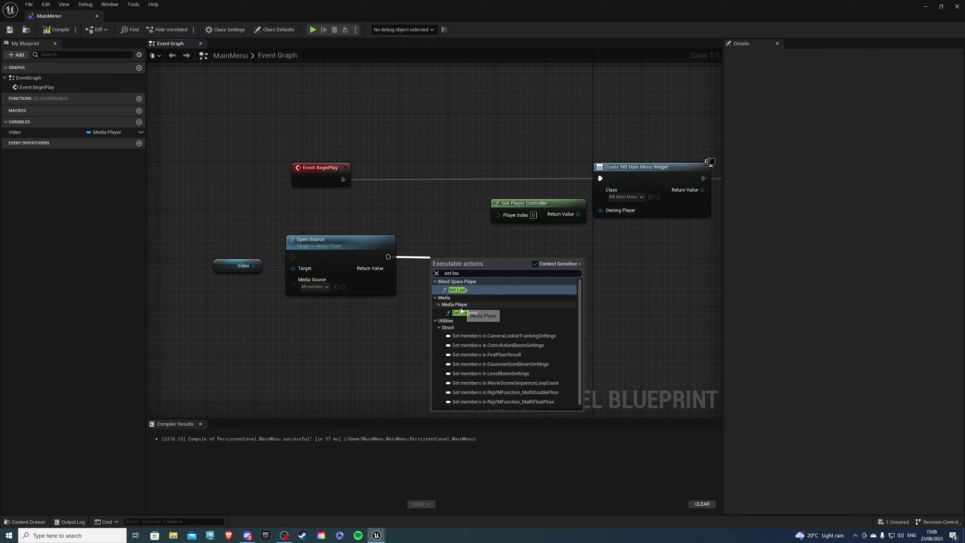
pyautogui.click(464, 313)
pyautogui.moveTo(388, 268); pyautogui.dragTo(427, 288)
pyautogui.moveTo(449, 258); pyautogui.dragTo(449, 252)
pyautogui.moveTo(449, 252); pyautogui.dragTo(465, 322, button='right')
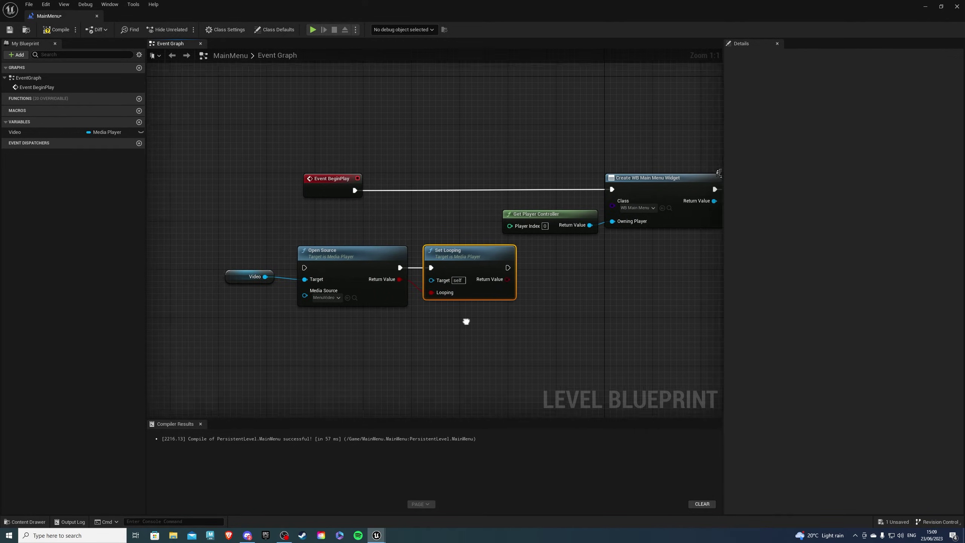
pyautogui.moveTo(280, 247); pyautogui.dragTo(476, 343)
pyautogui.click(476, 343)
pyautogui.moveTo(476, 343); pyautogui.dragTo(371, 330, button='right')
pyautogui.scroll(-2, 390, 328)
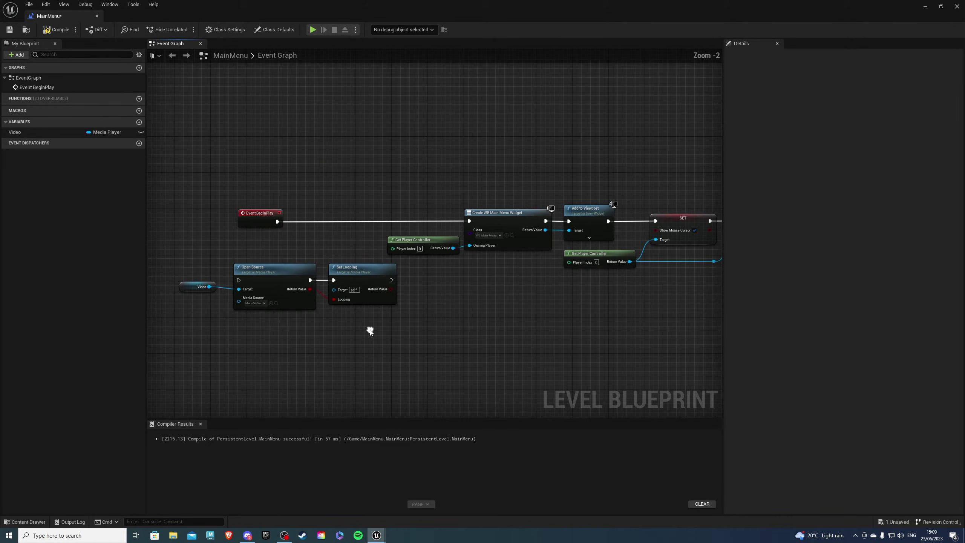
pyautogui.moveTo(343, 189); pyautogui.dragTo(259, 181, button='right')
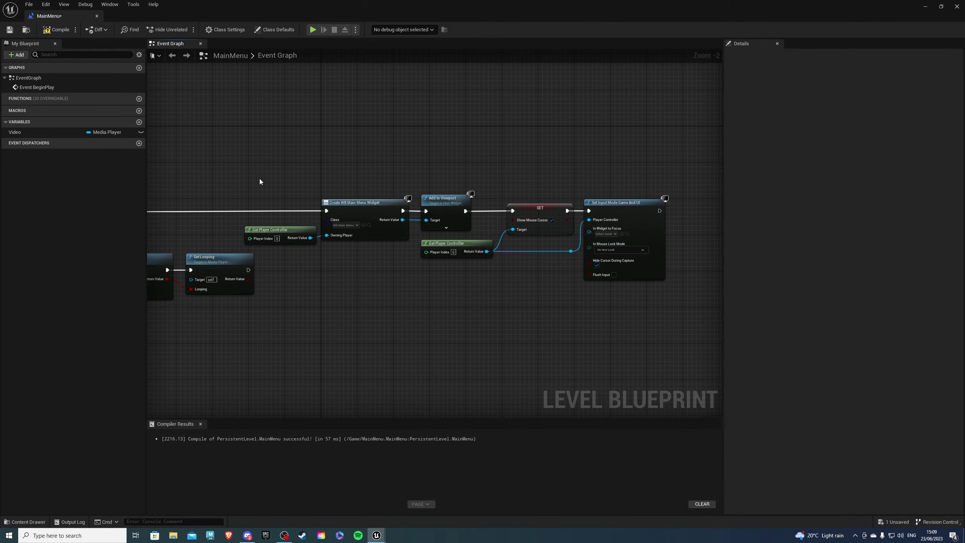
pyautogui.moveTo(259, 147); pyautogui.dragTo(635, 241)
pyautogui.click(230, 163)
# Arrange the Video, Open Source and Set Looping nodes between Event BeginPlay and Create WB Main Menu Widget
pyautogui.moveTo(230, 162); pyautogui.dragTo(381, 178, button='right')
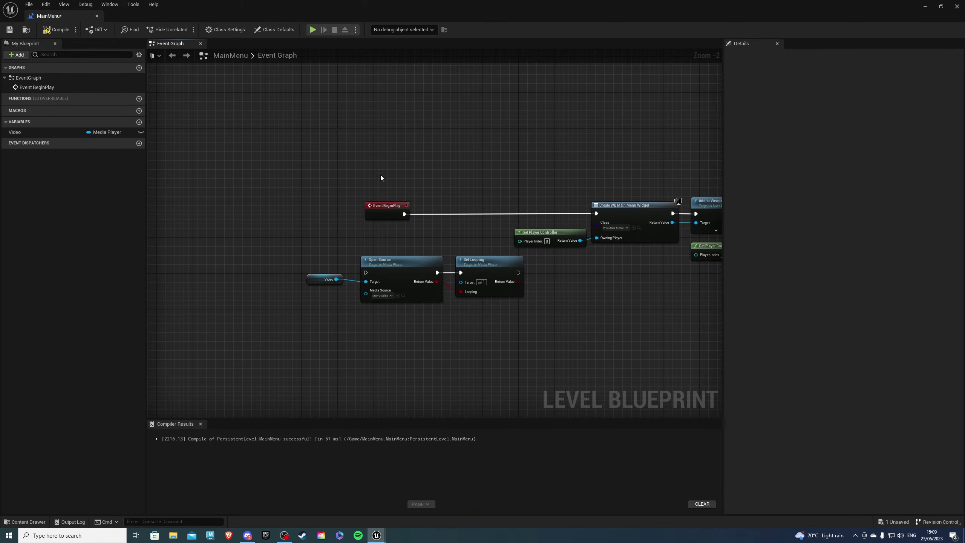
pyautogui.moveTo(385, 213); pyautogui.dragTo(282, 212)
pyautogui.moveTo(304, 251); pyautogui.dragTo(493, 304)
pyautogui.moveTo(413, 267); pyautogui.dragTo(392, 215)
pyautogui.click(296, 226)
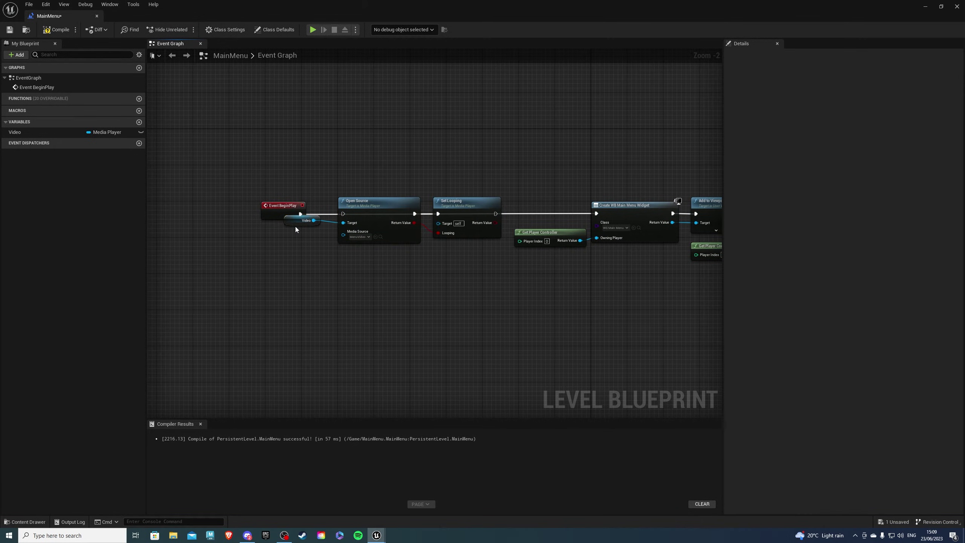
pyautogui.click(300, 222)
pyautogui.click(341, 218)
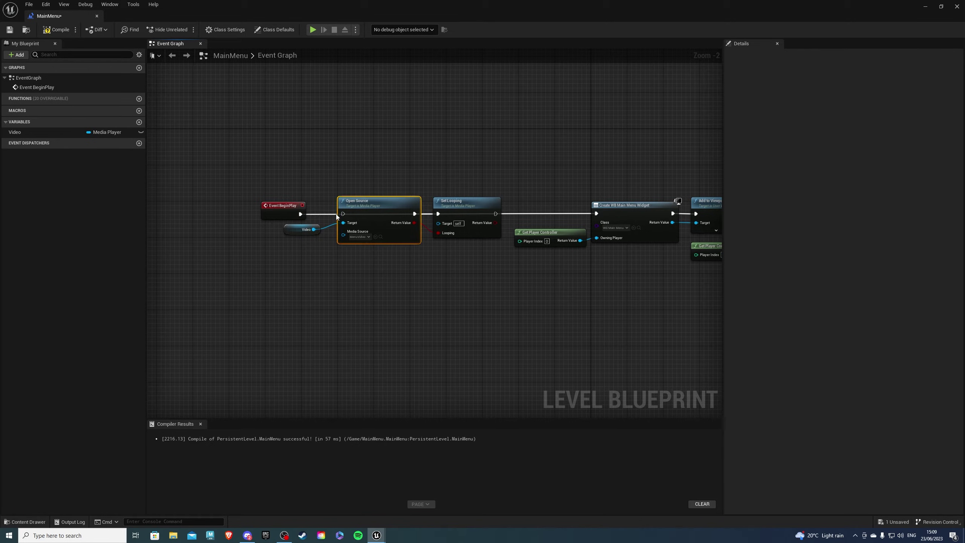
# Wire execution from Event BeginPlay through Open Source and Set Looping into Create WB Main Menu Widget, and compile
pyautogui.moveTo(300, 214); pyautogui.dragTo(343, 213)
pyautogui.moveTo(410, 213); pyautogui.dragTo(435, 220)
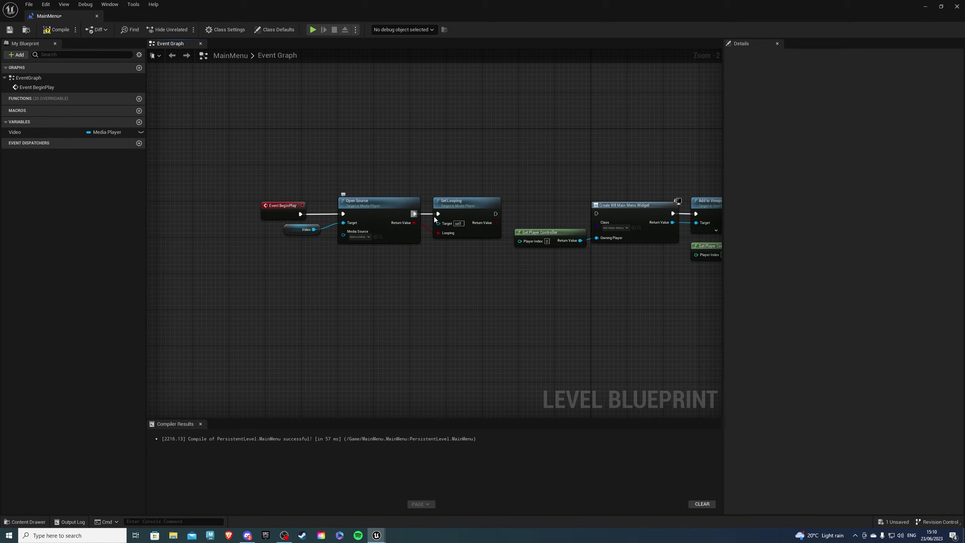
pyautogui.moveTo(495, 213); pyautogui.dragTo(597, 215)
pyautogui.click(56, 30)
# Connect the Video variable to Set Looping's Target input, then recompile and save the level blueprint
pyautogui.scroll(2, 459, 230)
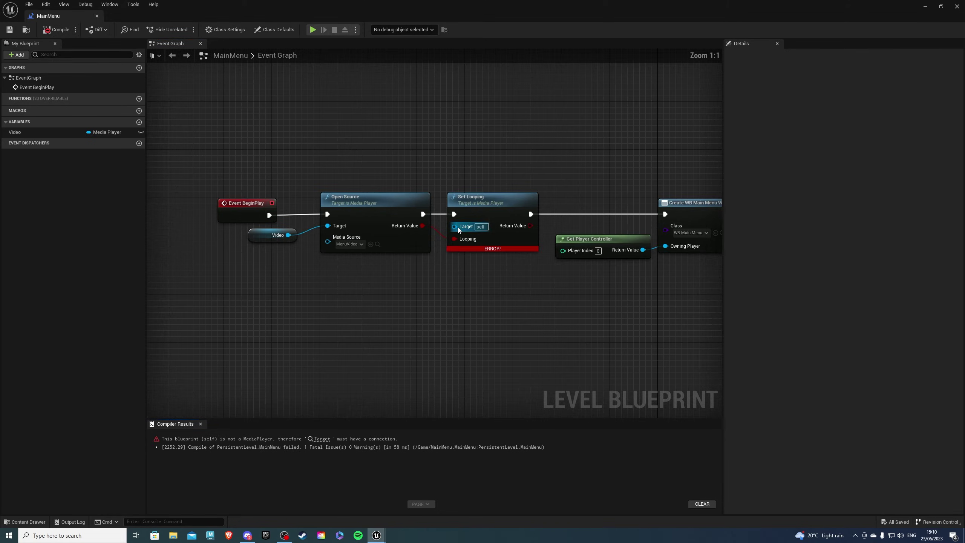
pyautogui.moveTo(288, 235); pyautogui.dragTo(454, 226)
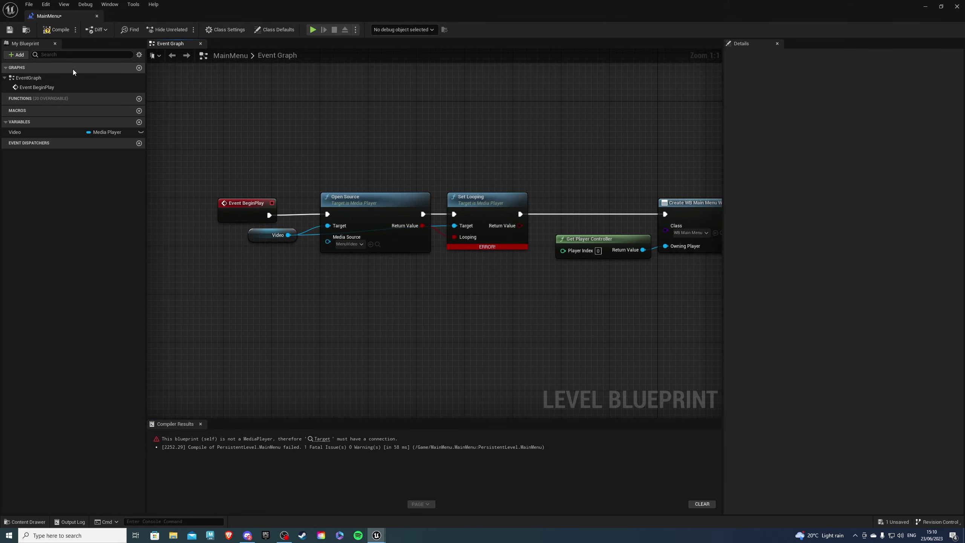
pyautogui.click(48, 30)
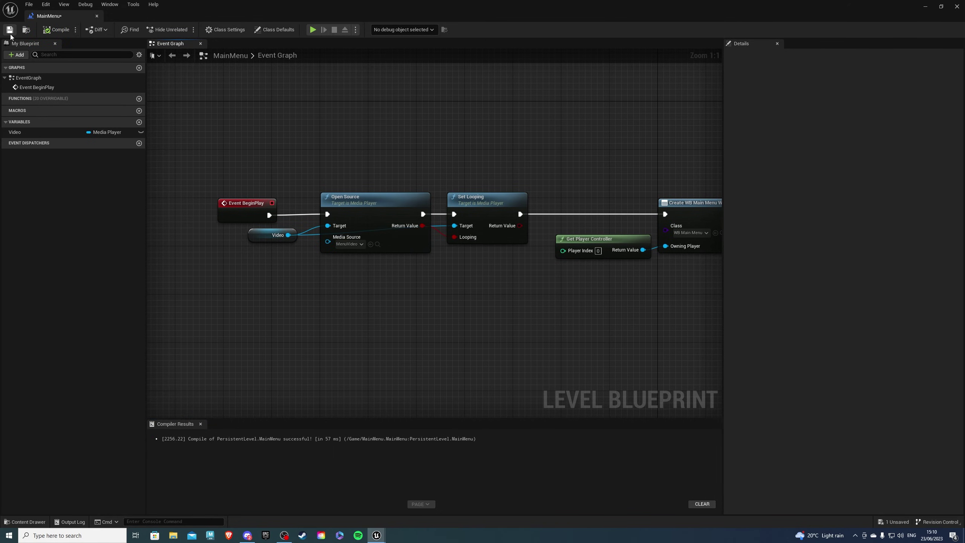
# Minimize the level blueprint window and play the MainMenu level in the editor to check the video background
pyautogui.click(924, 8)
pyautogui.click(168, 31)
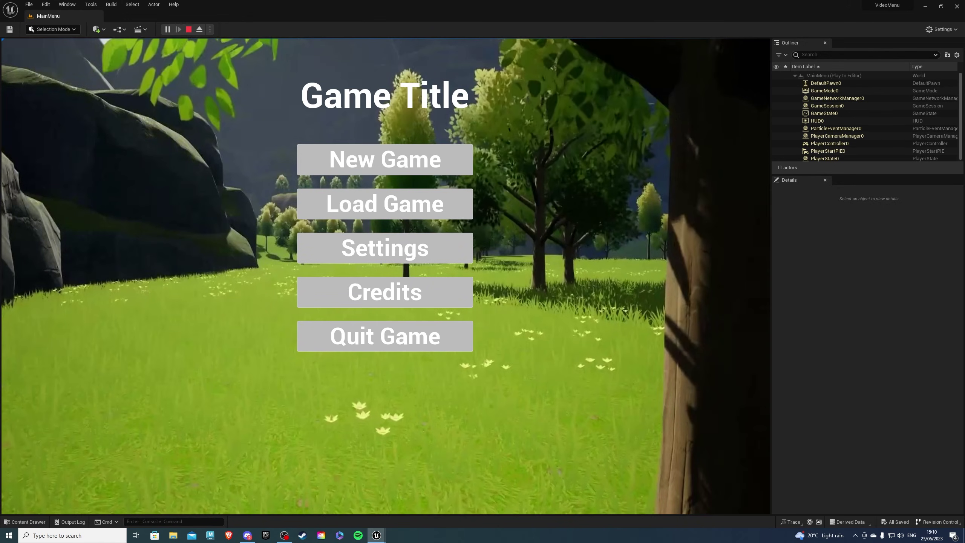